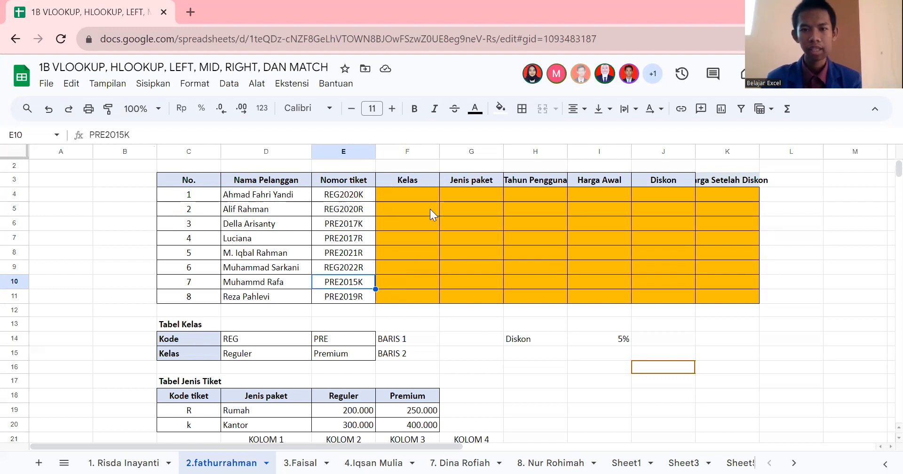
Start an HLOOKUP formula in cell F4, the first row of the Kelas column.
{"action": "scroll", "coordinate": [408, 228], "scroll_direction": "up", "scroll_amount": 1}
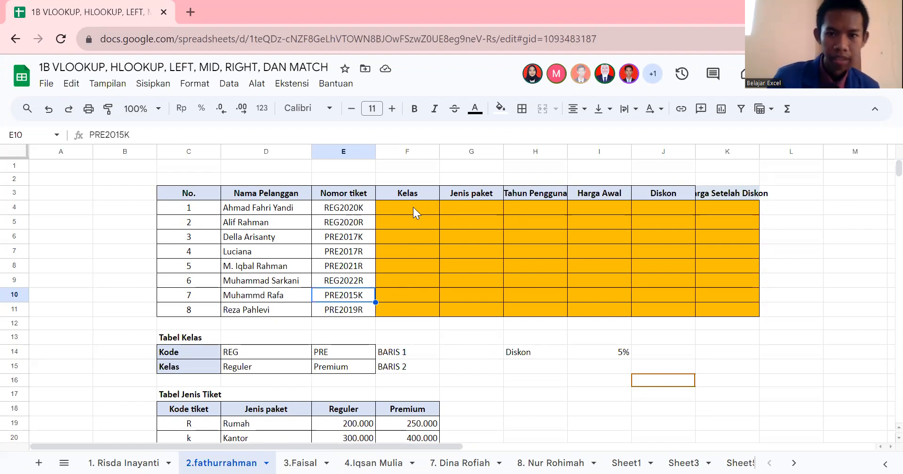
{"action": "left_click", "coordinate": [415, 208]}
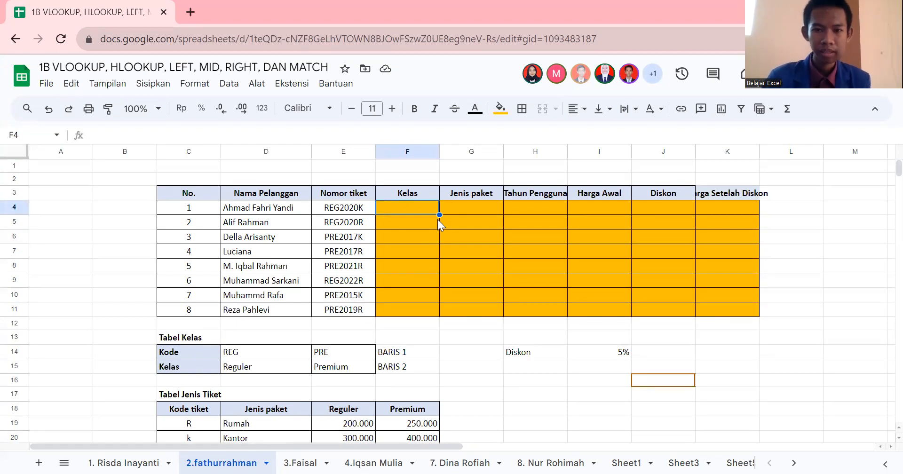
{"action": "scroll", "coordinate": [433, 224], "scroll_direction": "down", "scroll_amount": 1}
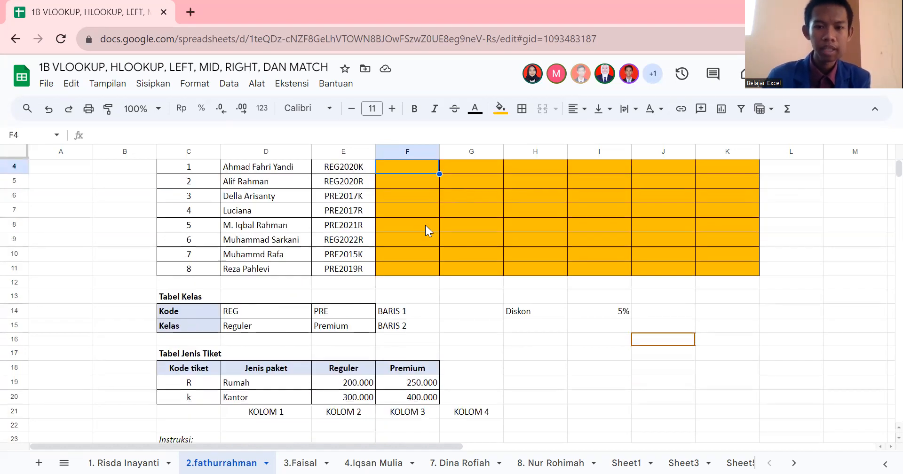
{"action": "scroll", "coordinate": [427, 226], "scroll_direction": "down", "scroll_amount": 1}
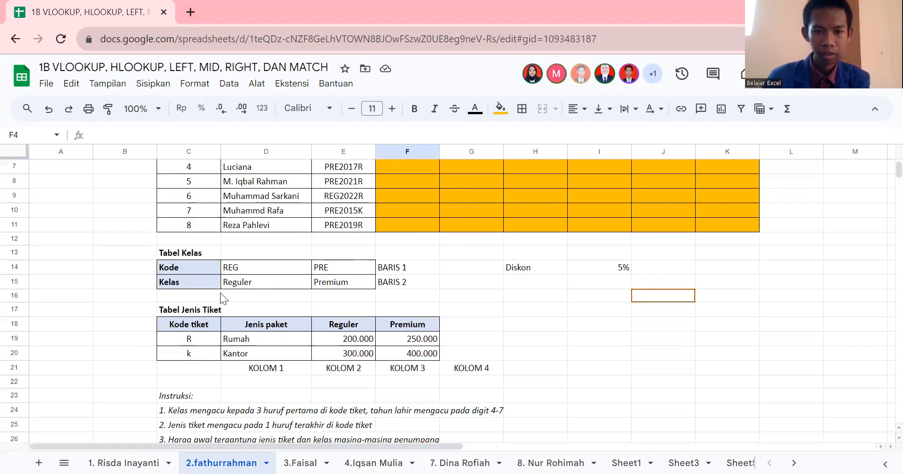
{"action": "scroll", "coordinate": [327, 282], "scroll_direction": "up", "scroll_amount": 2}
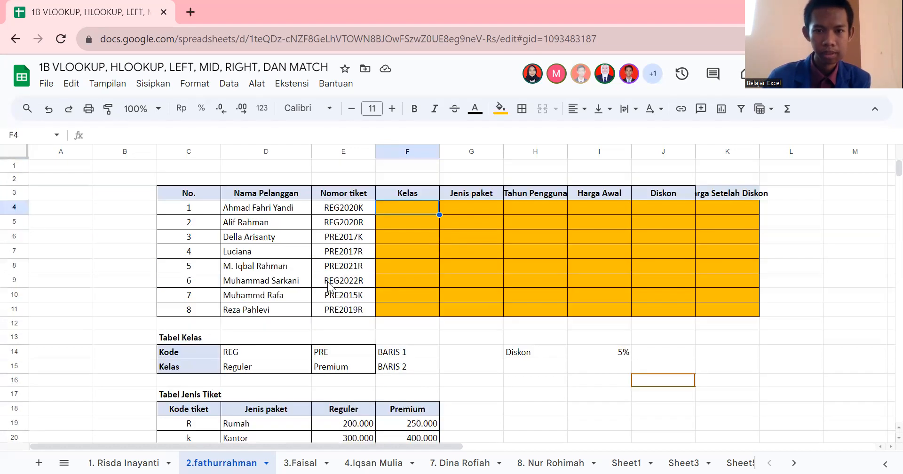
{"action": "type", "text": "=hlo"}
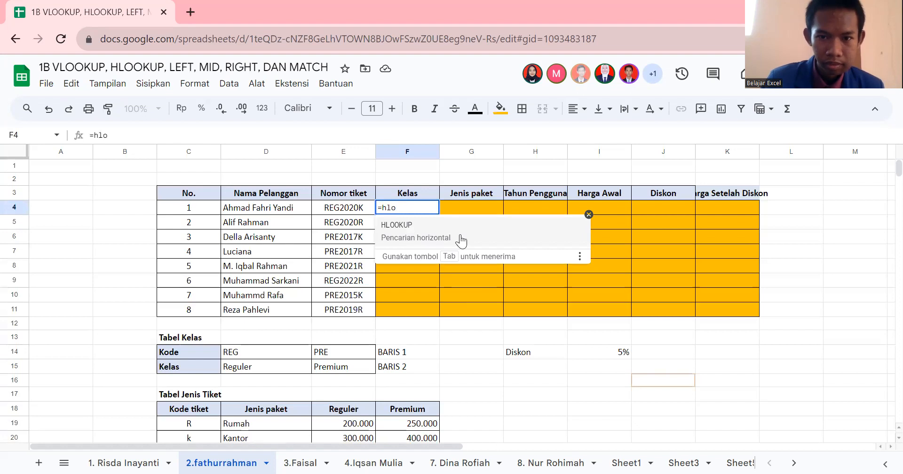
{"action": "left_click", "coordinate": [443, 229]}
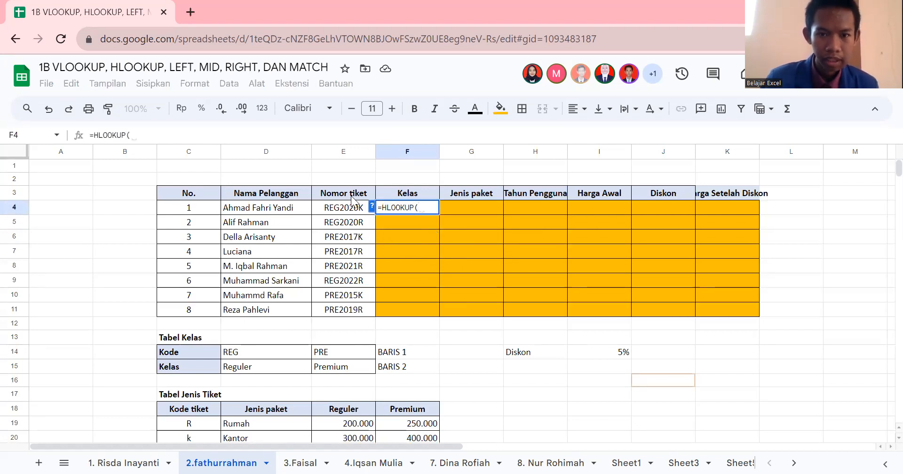
{"action": "left_click", "coordinate": [350, 211]}
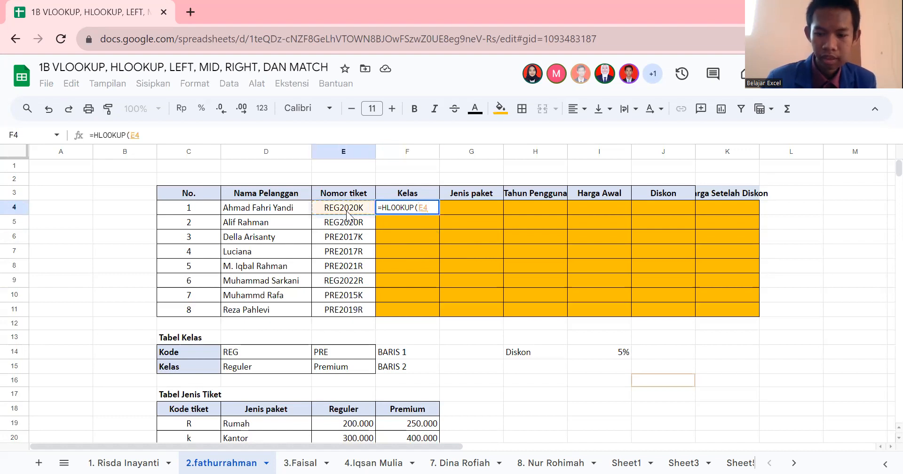
{"action": "type", "text": ";"}
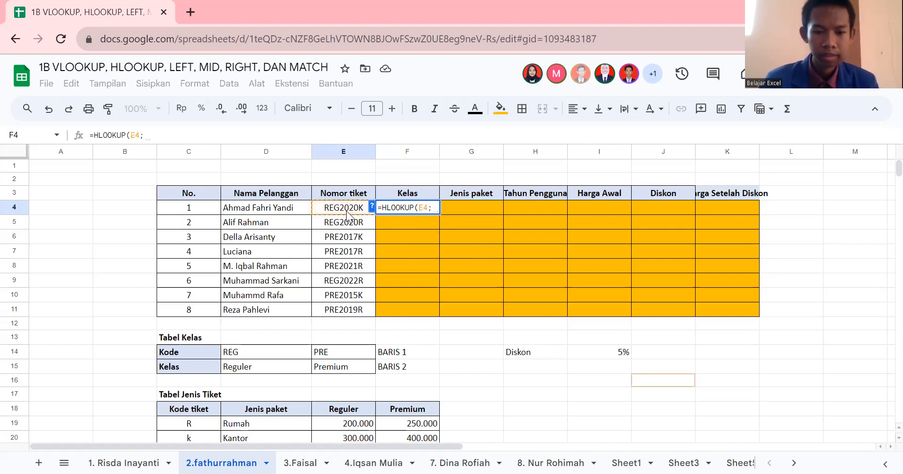
{"action": "scroll", "coordinate": [293, 270], "scroll_direction": "down", "scroll_amount": 3}
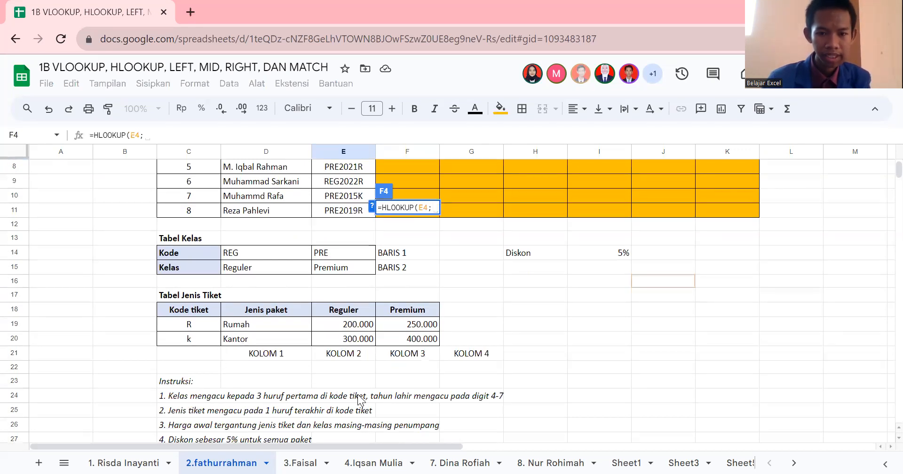
{"action": "scroll", "coordinate": [359, 392], "scroll_direction": "up", "scroll_amount": 2}
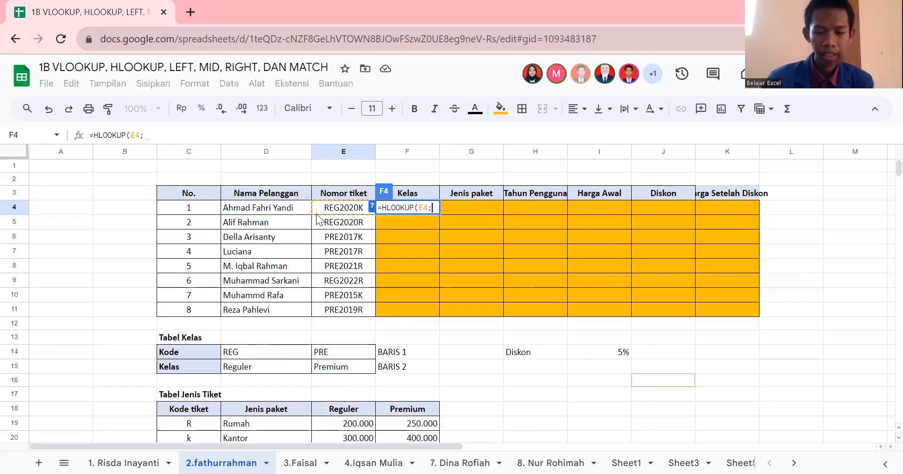
{"action": "type", "text": "3"}
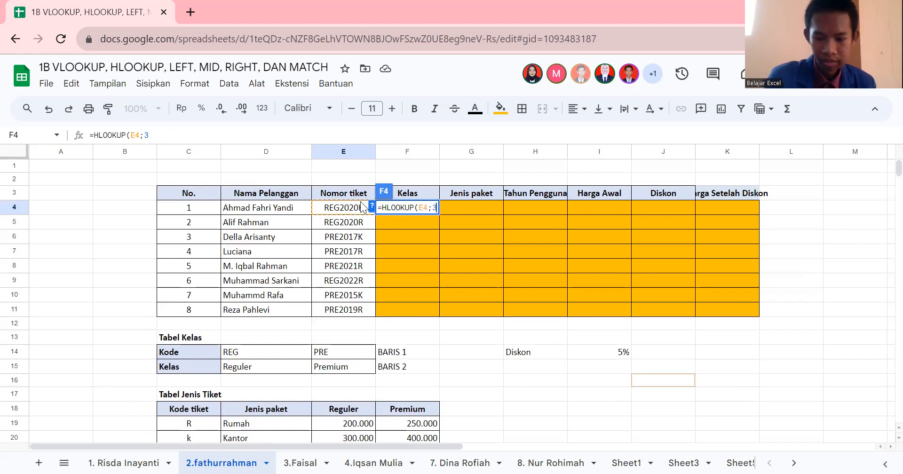
{"action": "key", "text": "BackSpace"}
{"action": "key", "text": "BackSpace"}
{"action": "key", "text": "BackSpace"}
{"action": "key", "text": "BackSpace"}
{"action": "key", "text": "BackSpace"}
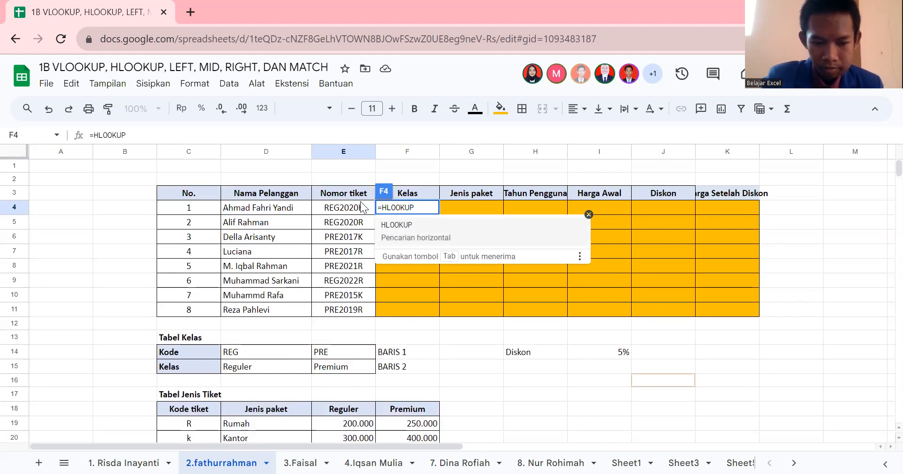
{"action": "type", "text": ")"}
{"action": "key", "text": "BackSpace"}
Nest LEFT(E4;3) as the HLOOKUP search key to take the ticket number's first three characters.
{"action": "type", "text": "(1"}
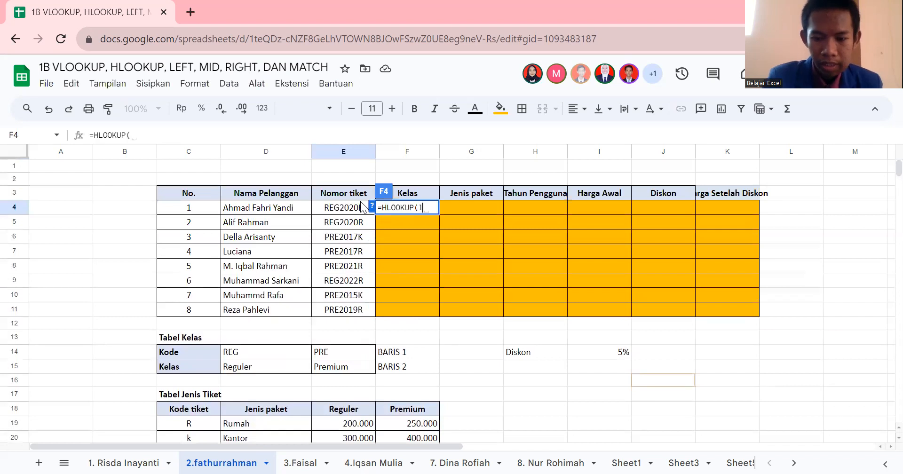
{"action": "type", "text": "e"}
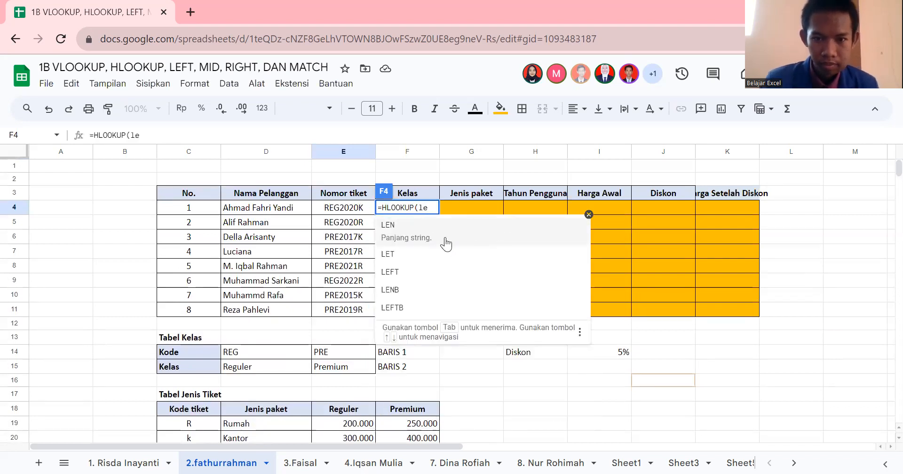
{"action": "left_click", "coordinate": [421, 268]}
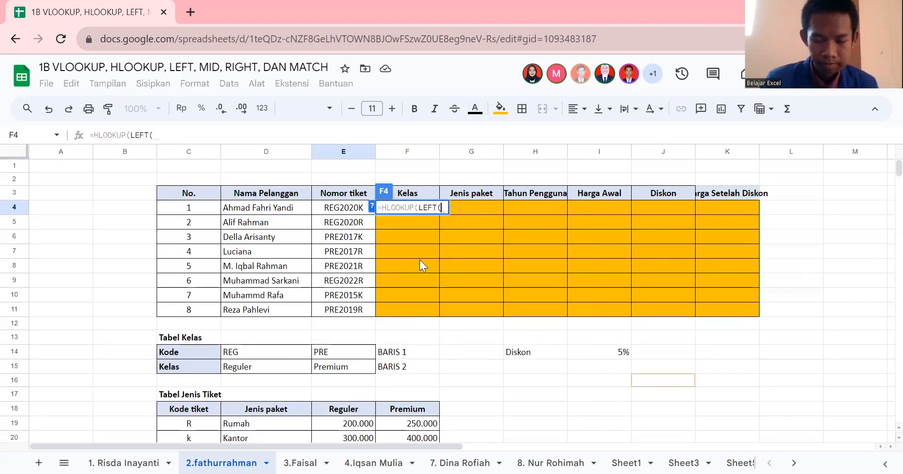
{"action": "left_click", "coordinate": [357, 211]}
{"action": "type", "text": ";3"}
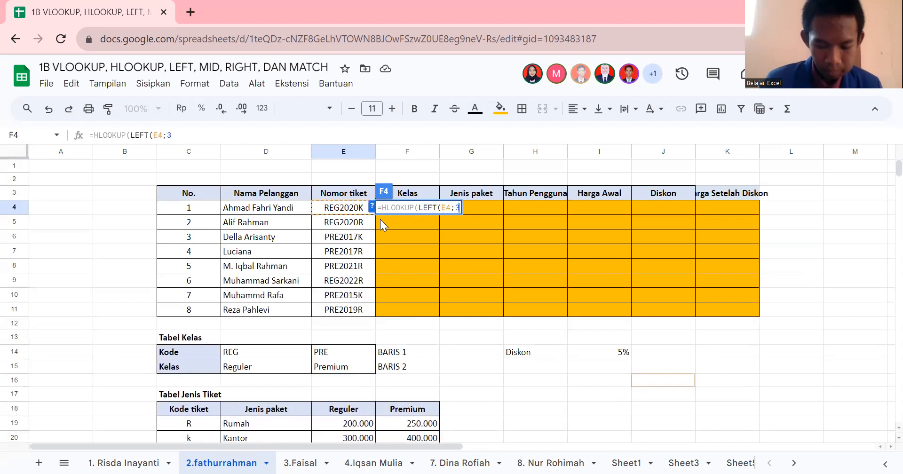
{"action": "type", "text": ")"}
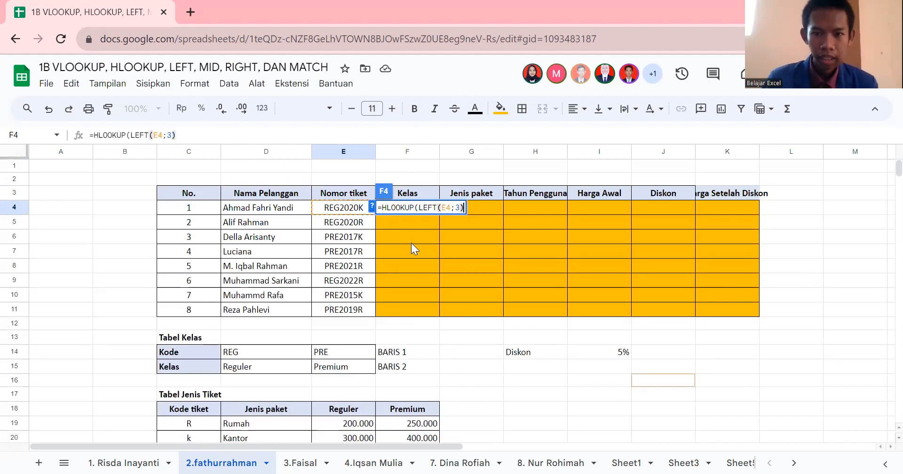
{"action": "scroll", "coordinate": [411, 244], "scroll_direction": "down", "scroll_amount": 1}
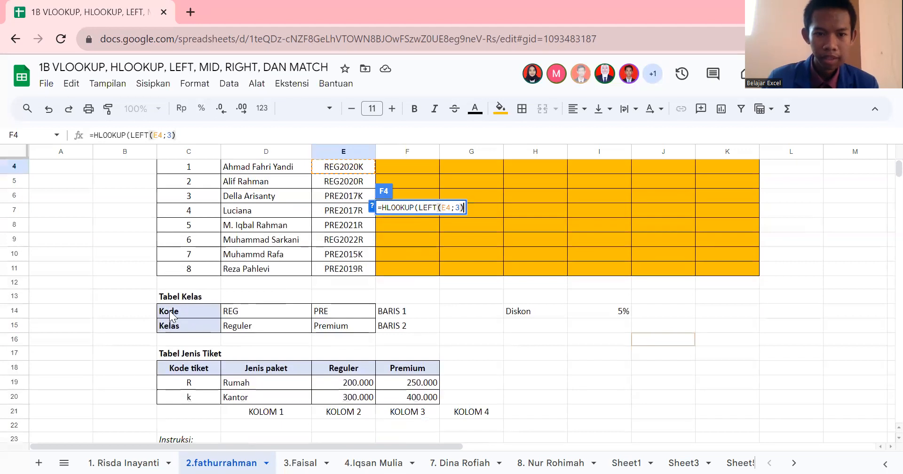
{"action": "left_click_drag", "start_coordinate": [162, 297], "coordinate": [183, 312]}
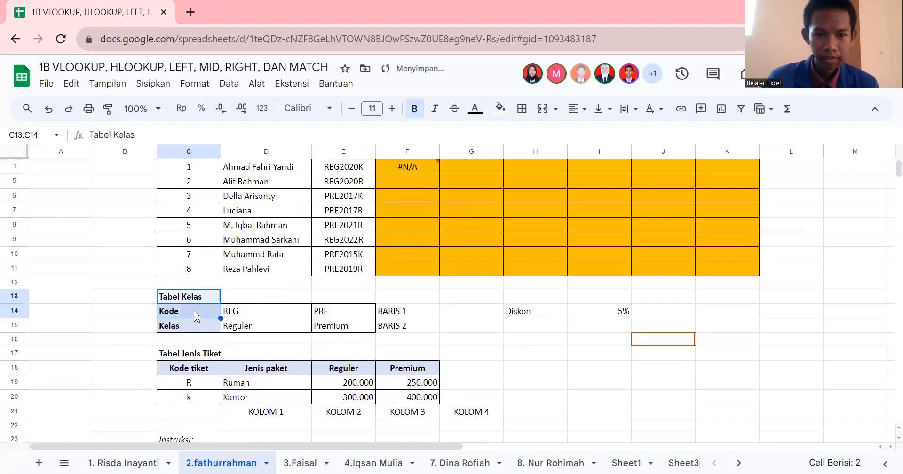
{"action": "left_click", "coordinate": [199, 312]}
{"action": "left_click_drag", "start_coordinate": [236, 318], "coordinate": [339, 327]}
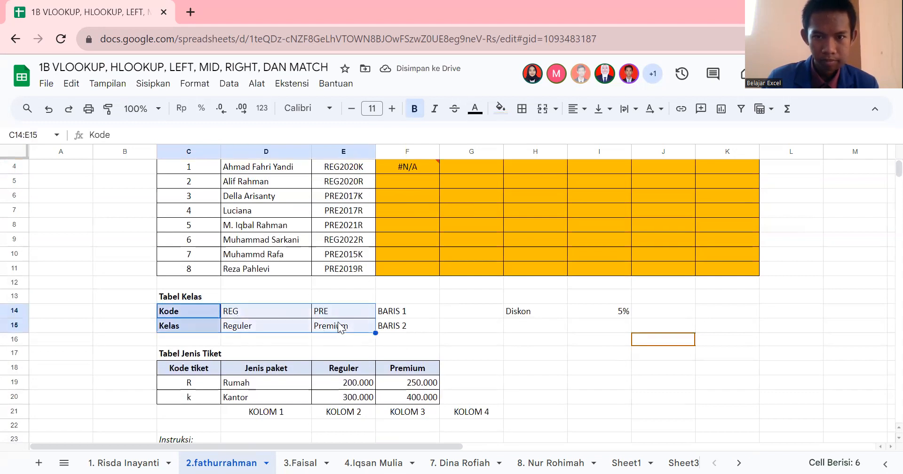
{"action": "scroll", "coordinate": [386, 279], "scroll_direction": "up", "scroll_amount": 2}
{"action": "left_click", "coordinate": [405, 213]}
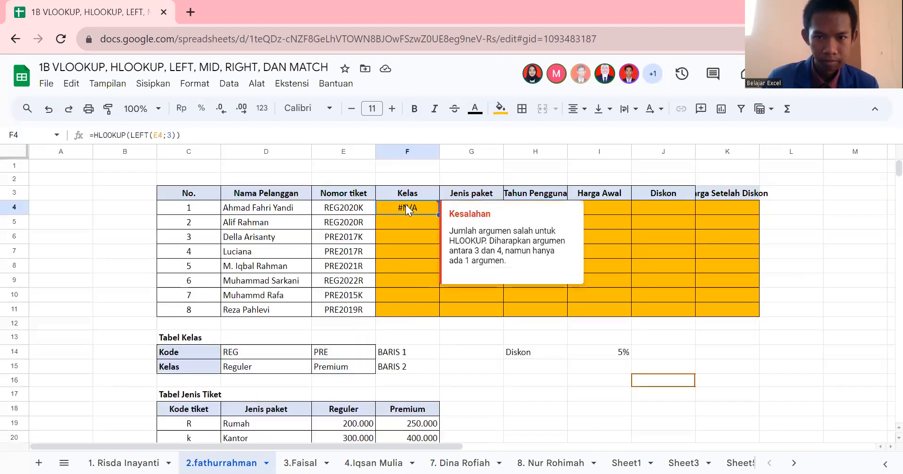
{"action": "left_click", "coordinate": [276, 136]}
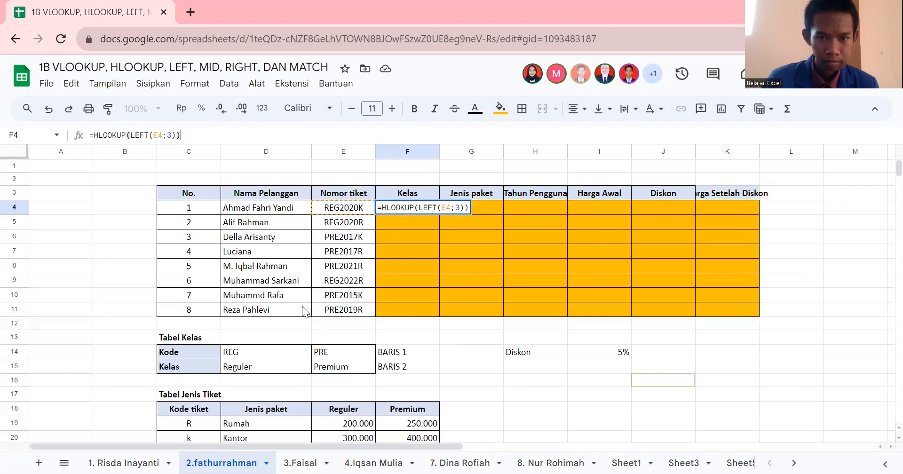
{"action": "key", "text": "BackSpace"}
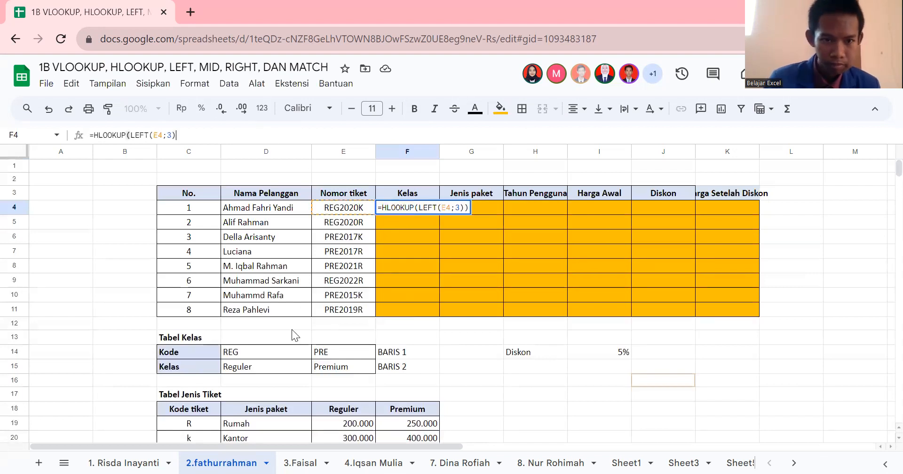
{"action": "left_click_drag", "start_coordinate": [192, 343], "coordinate": [212, 349]}
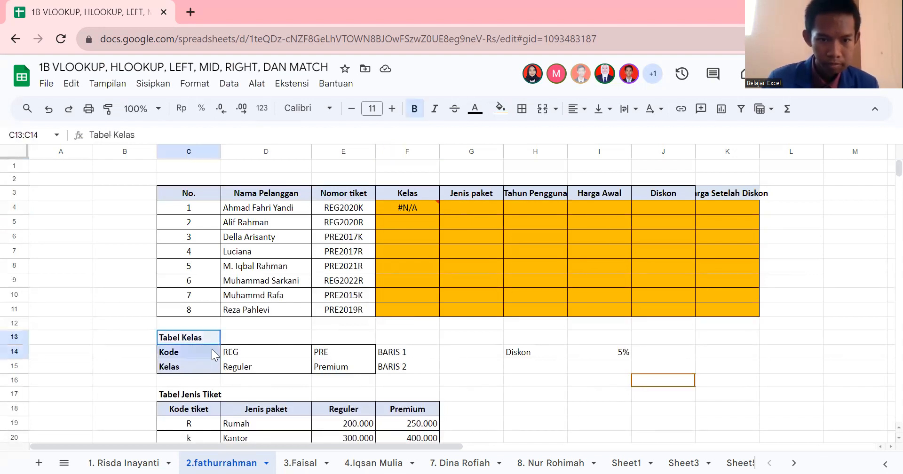
Complete the HLOOKUP formula in F4 with the absolute Tabel Kelas range $C$14:$E$15, row index 2 and exact match 0.
{"action": "left_click", "coordinate": [418, 205]}
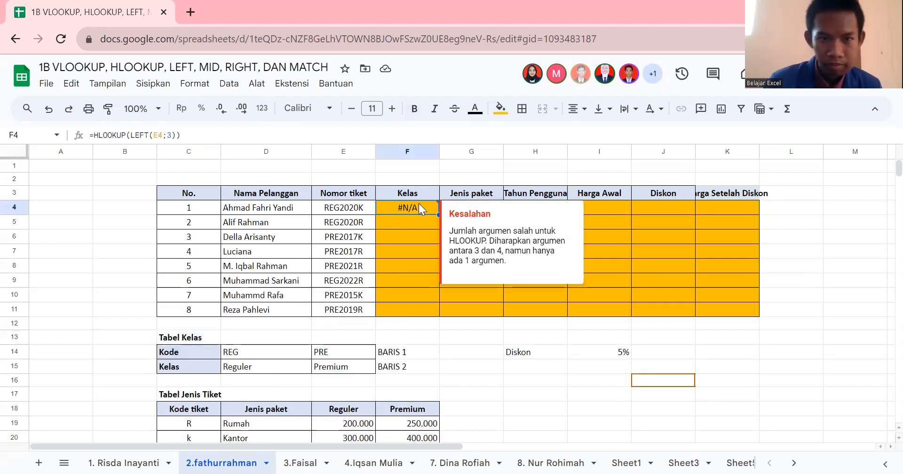
{"action": "left_click", "coordinate": [279, 135]}
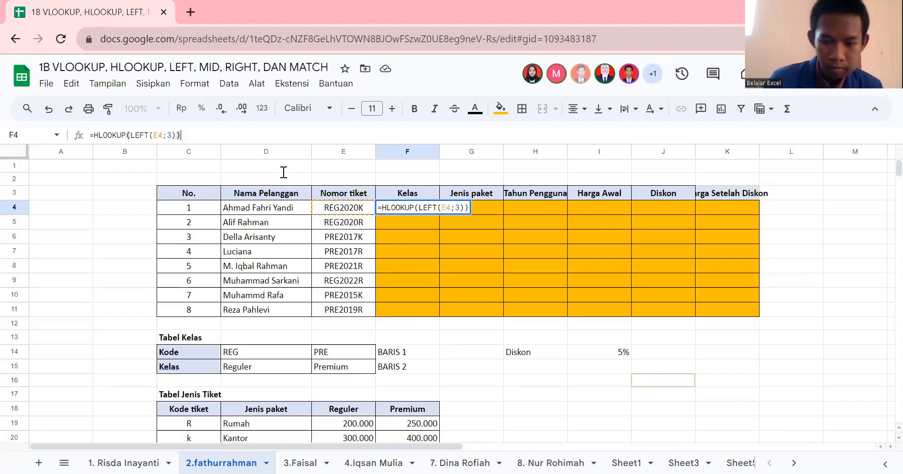
{"action": "key", "text": "BackSpace"}
{"action": "type", "text": ";"}
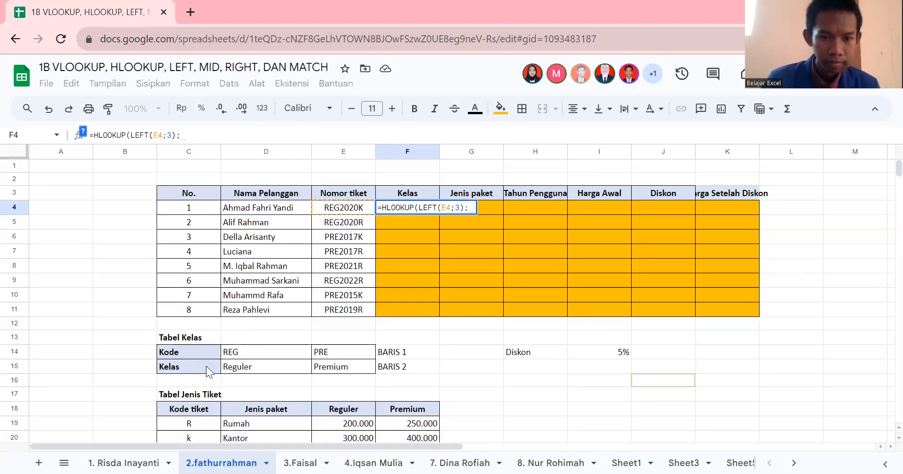
{"action": "left_click_drag", "start_coordinate": [197, 349], "coordinate": [365, 367]}
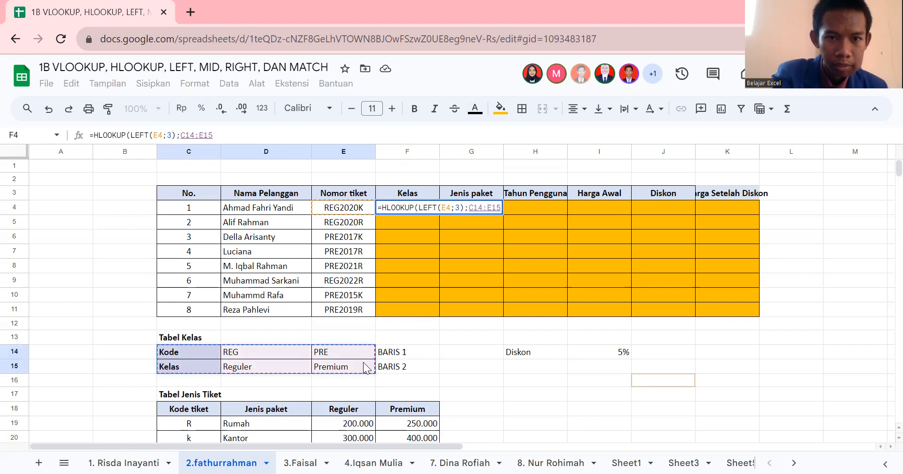
{"action": "key", "text": "F4"}
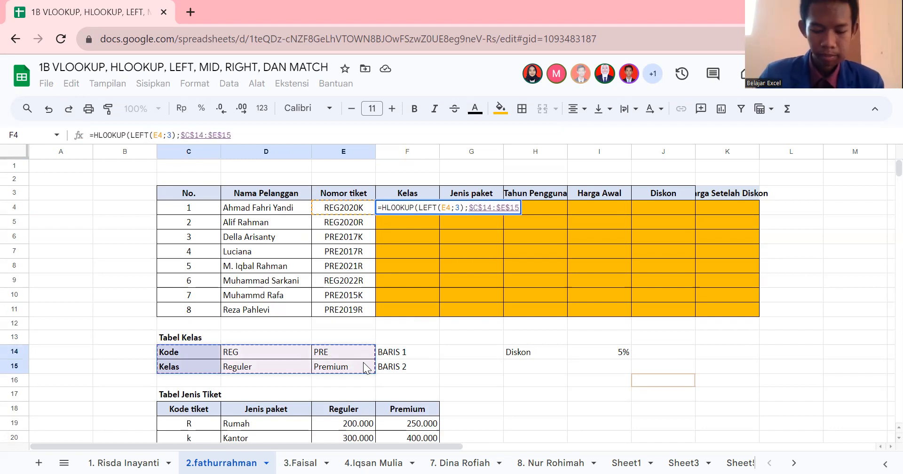
{"action": "type", "text": ";"}
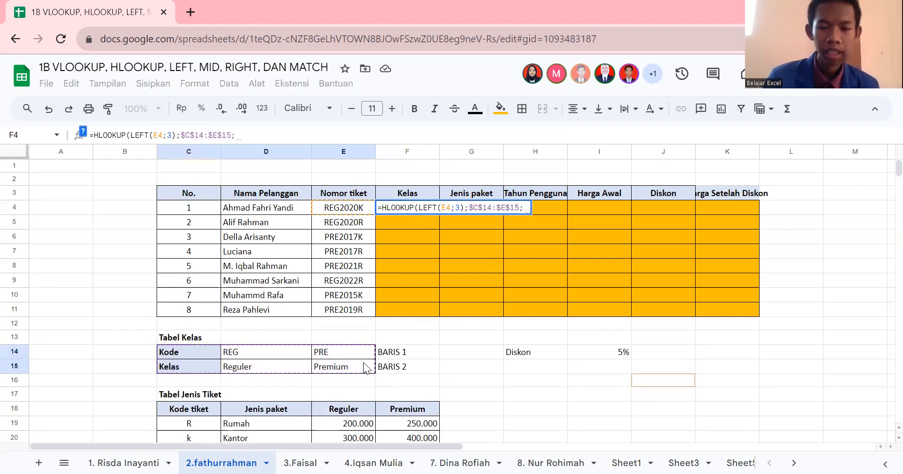
{"action": "type", "text": "2"}
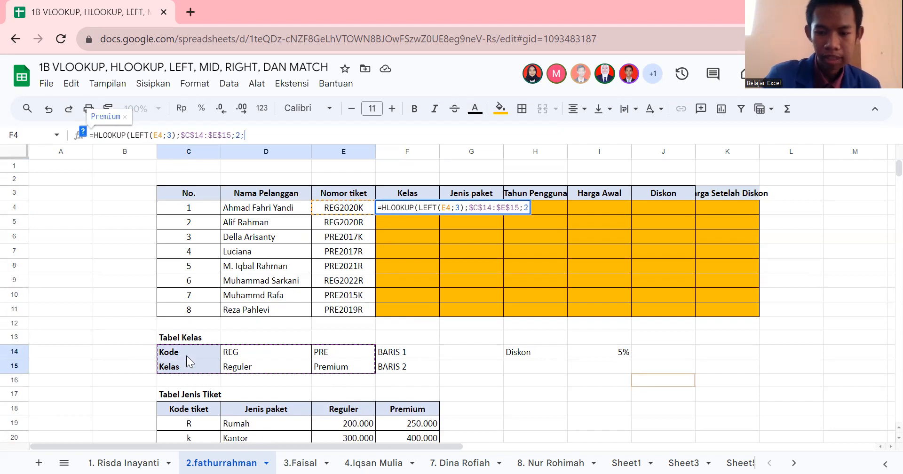
{"action": "type", "text": ";0"}
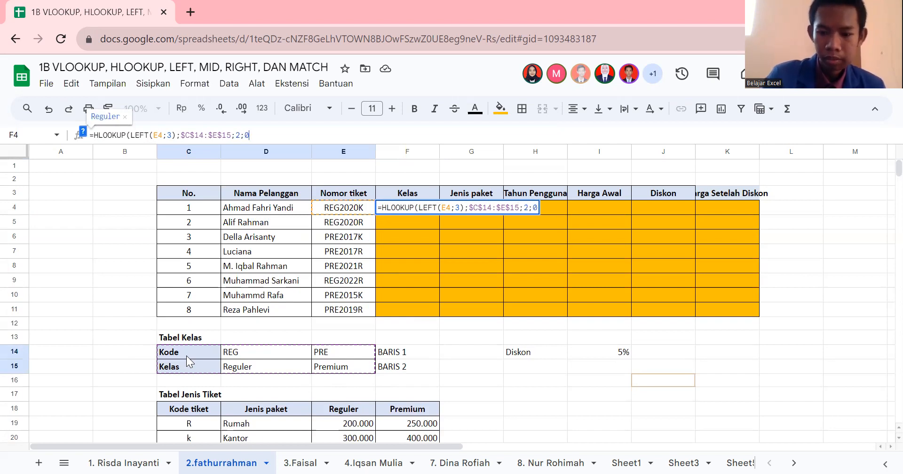
{"action": "key", "text": "Return"}
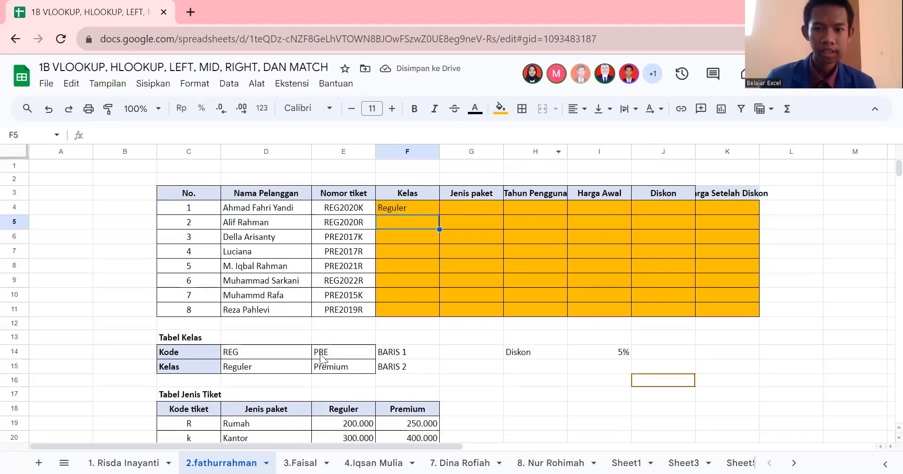
Copy the HLOOKUP formula from F4 down the Kelas column through F11.
{"action": "left_click", "coordinate": [433, 208]}
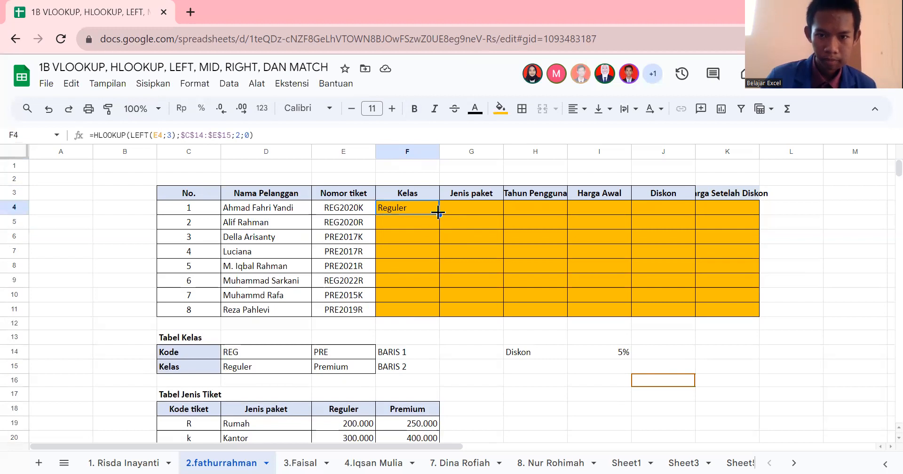
{"action": "left_click_drag", "start_coordinate": [438, 212], "coordinate": [443, 214]}
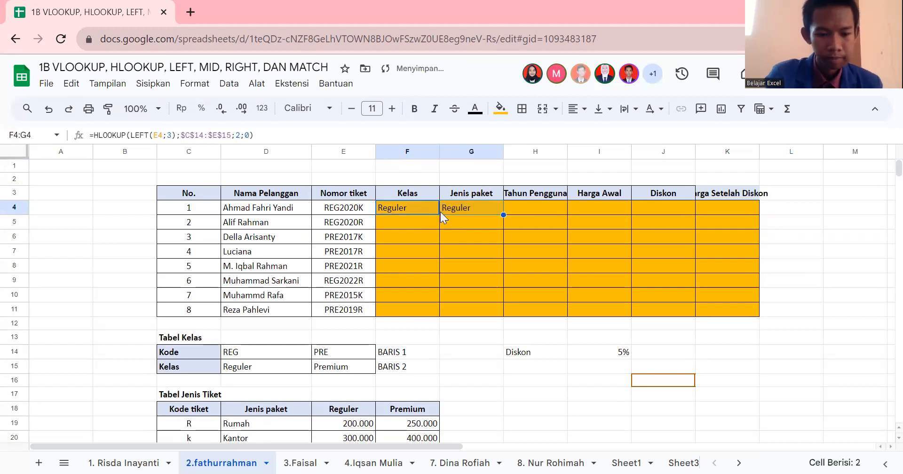
{"action": "key", "text": "ctrl+z"}
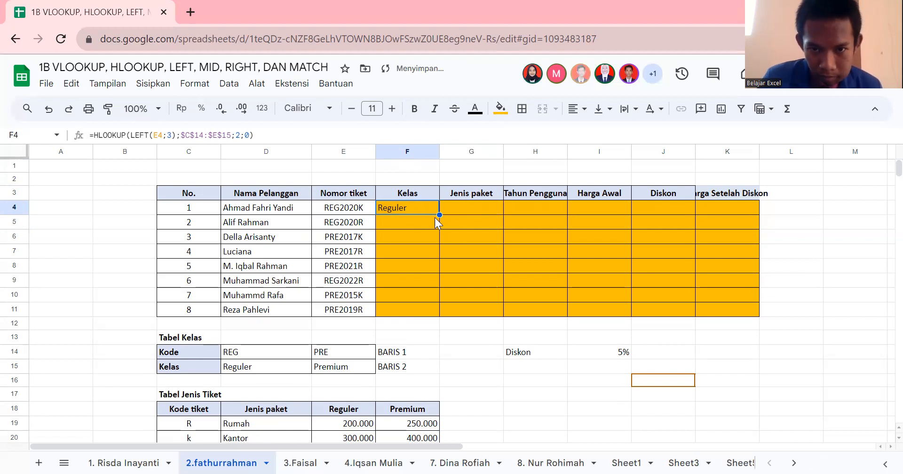
{"action": "left_click_drag", "start_coordinate": [437, 212], "coordinate": [439, 310]}
Start a VLOOKUP formula in cell G4, the first row of the Jenis paket column.
{"action": "left_click", "coordinate": [471, 210]}
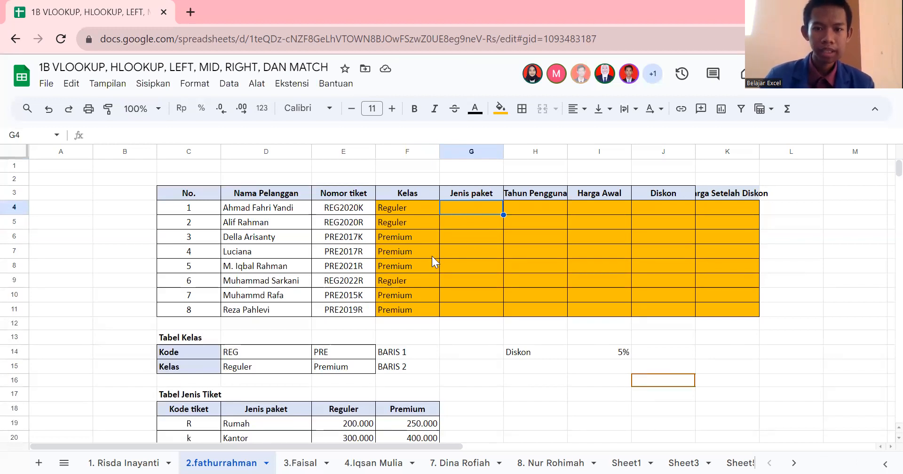
{"action": "scroll", "coordinate": [432, 257], "scroll_direction": "down", "scroll_amount": 5}
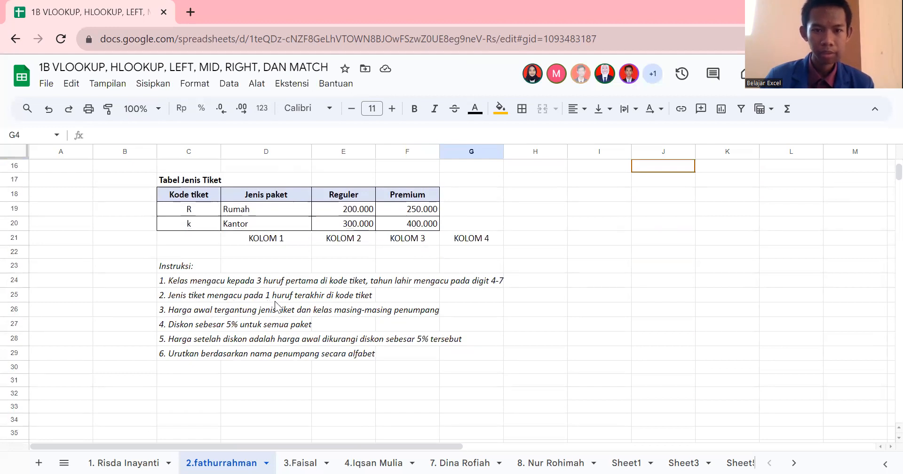
{"action": "scroll", "coordinate": [293, 301], "scroll_direction": "up", "scroll_amount": 5}
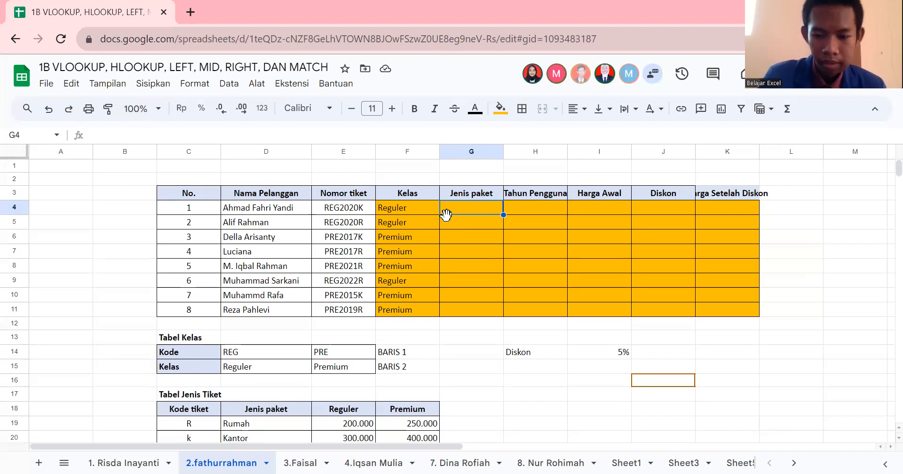
{"action": "type", "text": "v"}
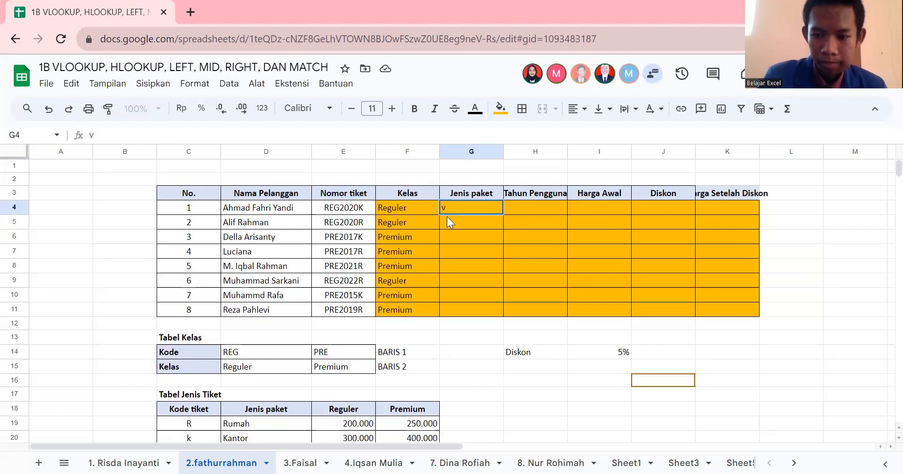
{"action": "key", "text": "BackSpace"}
{"action": "type", "text": "=vl"}
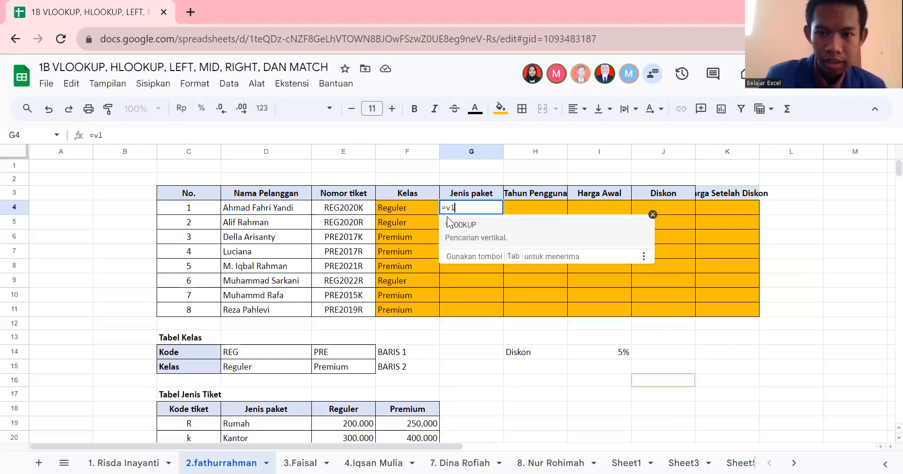
{"action": "scroll", "coordinate": [322, 305], "scroll_direction": "down", "scroll_amount": 3}
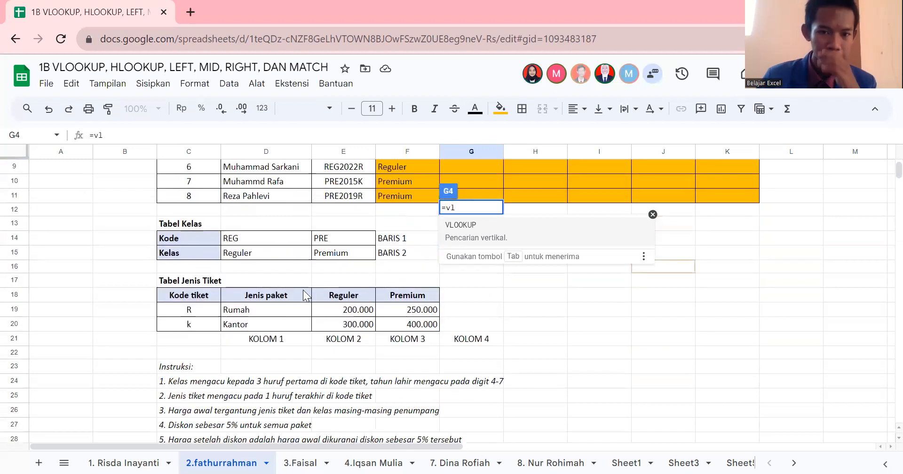
{"action": "scroll", "coordinate": [303, 290], "scroll_direction": "up", "scroll_amount": 3}
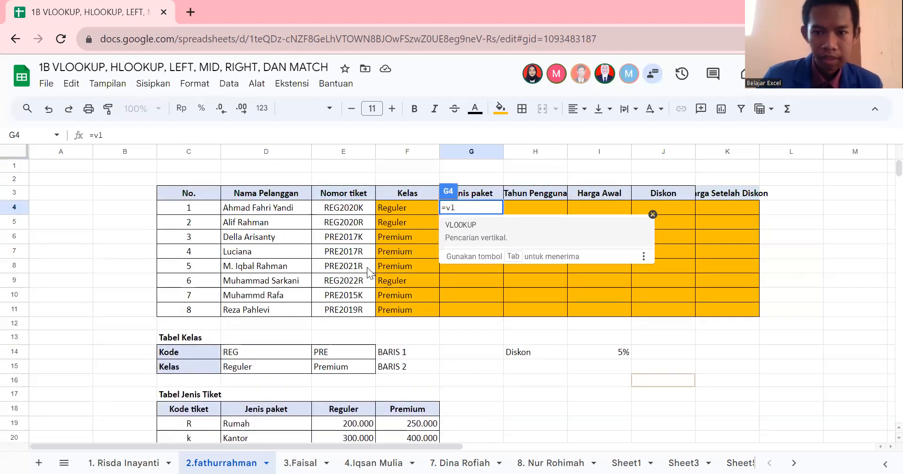
{"action": "left_click", "coordinate": [464, 230]}
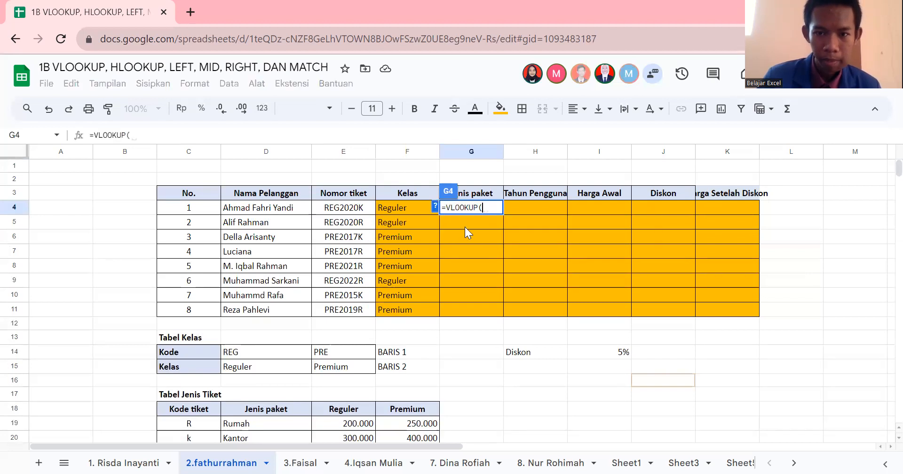
Nest RIGHT(E4;1) as the VLOOKUP search key to take the ticket number's last character.
{"action": "type", "text": "r"}
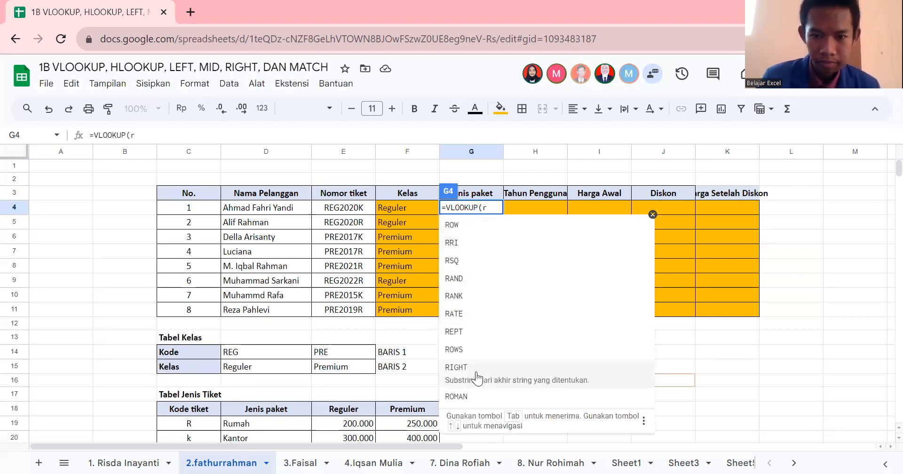
{"action": "left_click", "coordinate": [474, 370]}
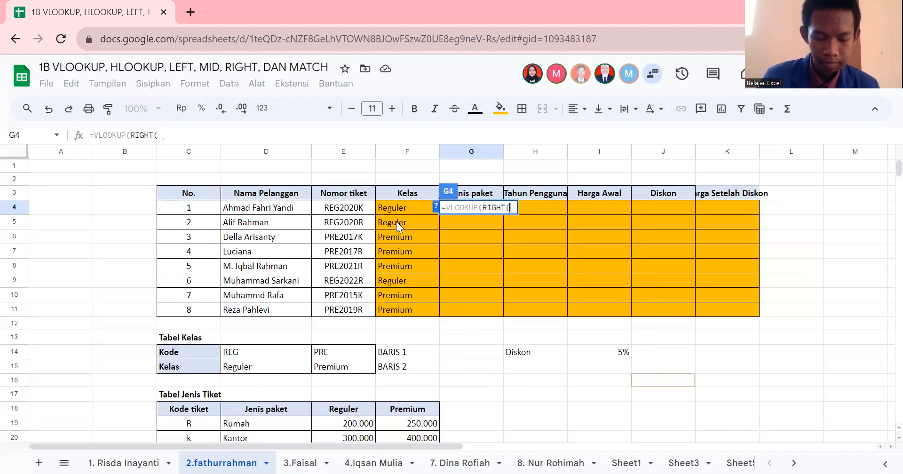
{"action": "left_click", "coordinate": [339, 211]}
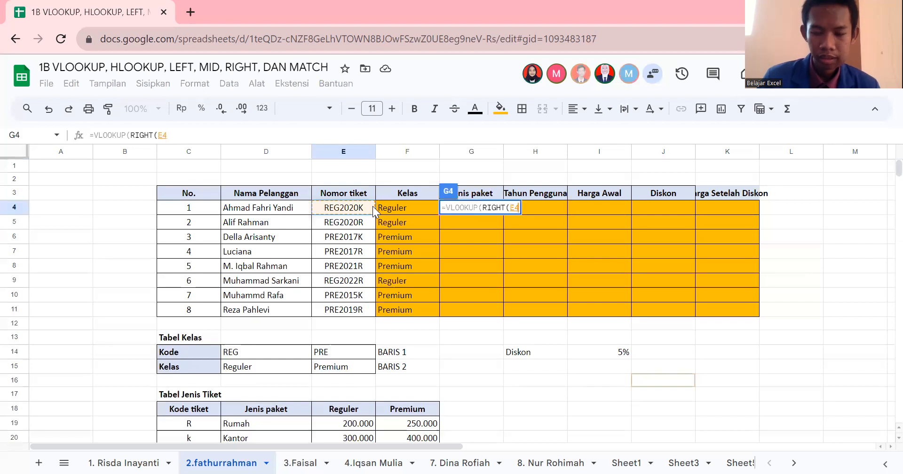
{"action": "type", "text": ";1"}
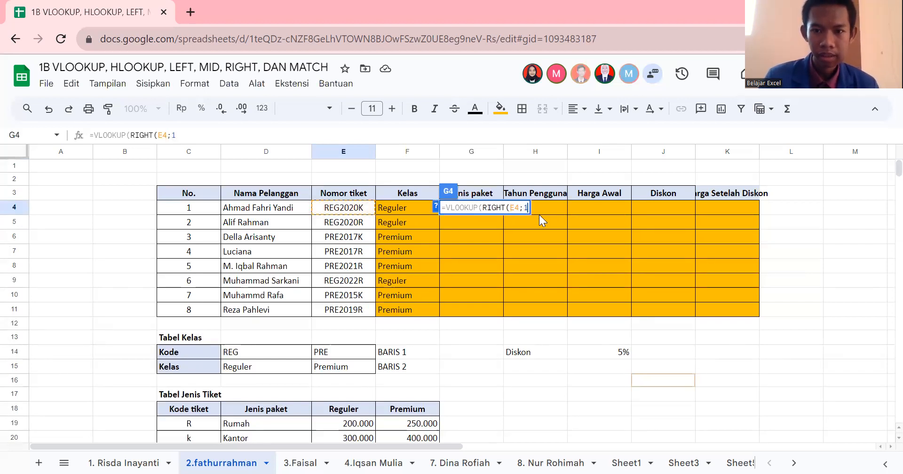
{"action": "scroll", "coordinate": [393, 258], "scroll_direction": "down", "scroll_amount": 5}
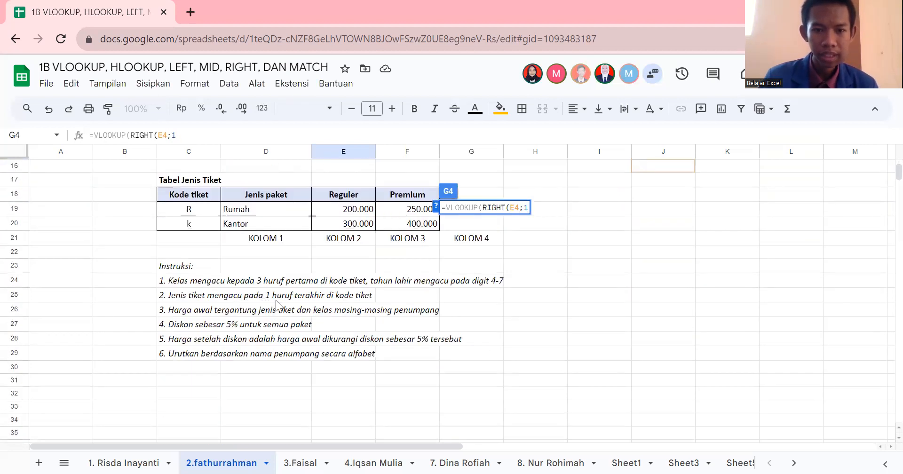
{"action": "scroll", "coordinate": [340, 296], "scroll_direction": "up", "scroll_amount": 5}
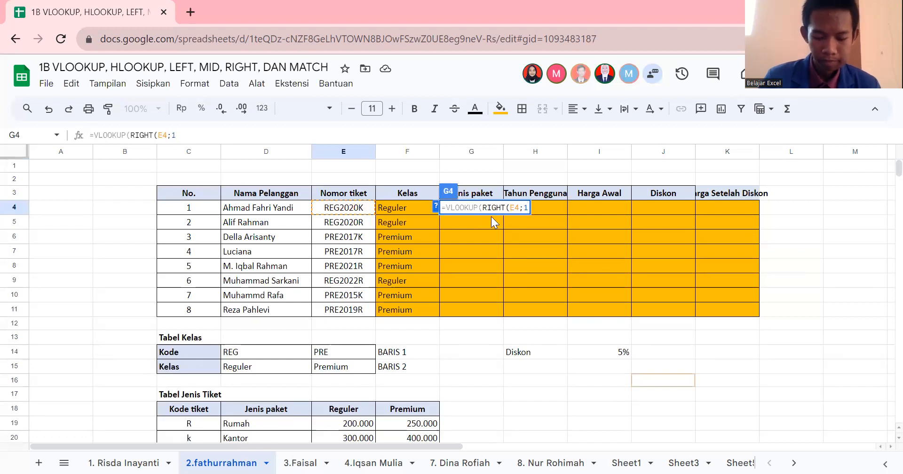
{"action": "type", "text": ");"}
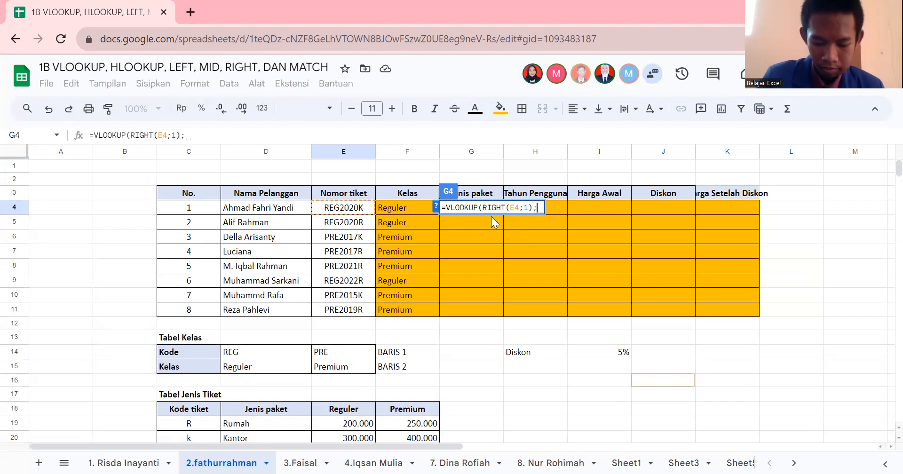
Set the VLOOKUP range to the whole Tabel Jenis Tiket, including its headers, as the absolute reference $C$18:$F$20.
{"action": "type", "text": "2"}
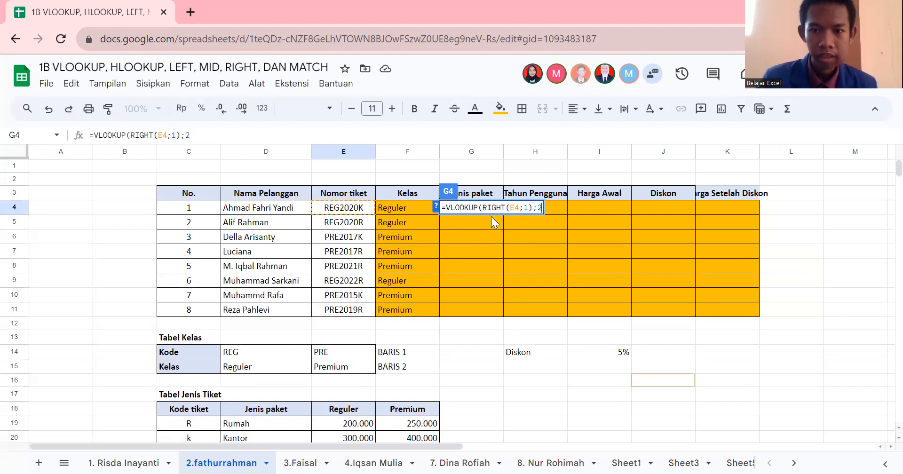
{"action": "scroll", "coordinate": [394, 328], "scroll_direction": "down", "scroll_amount": 3}
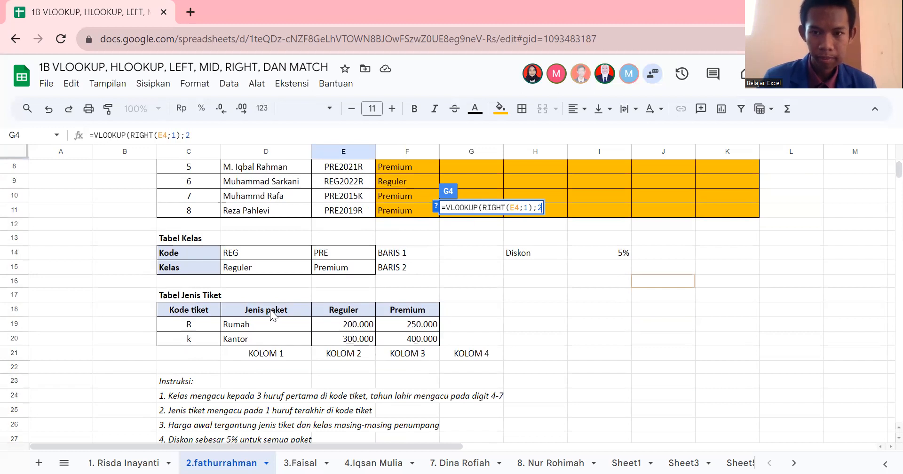
{"action": "key", "text": "BackSpace"}
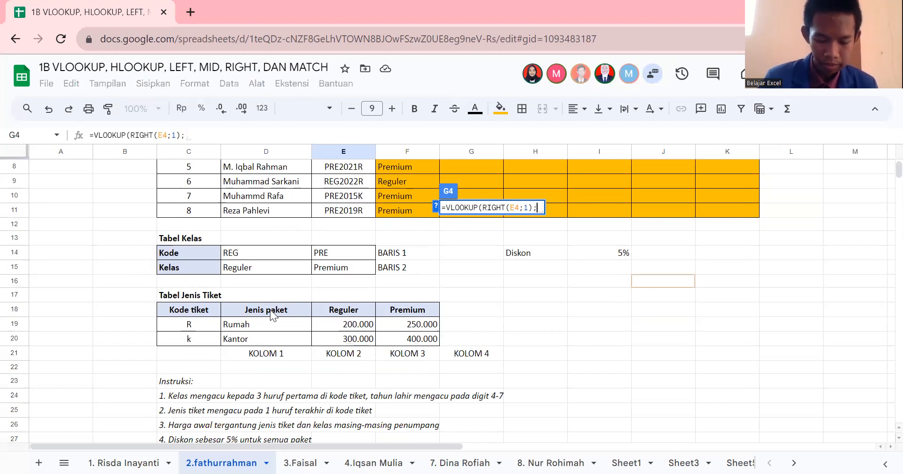
{"action": "left_click", "coordinate": [177, 312]}
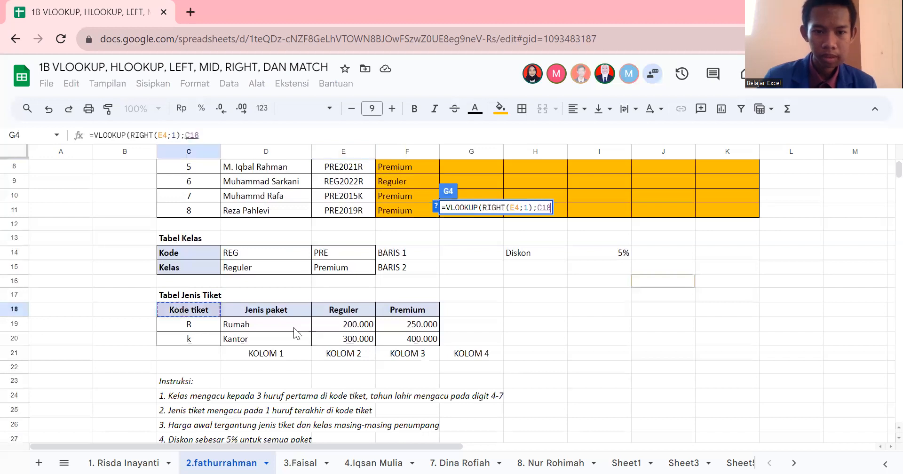
{"action": "left_click", "coordinate": [420, 340], "text": "shift"}
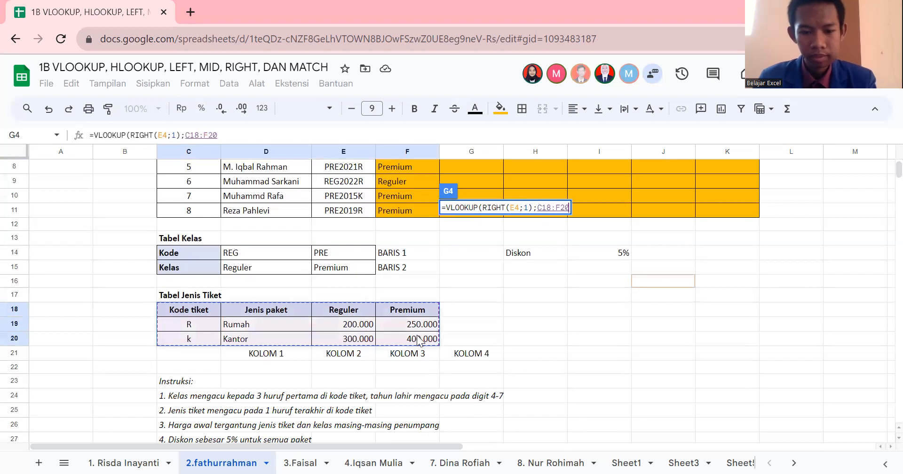
{"action": "key", "text": "F4"}
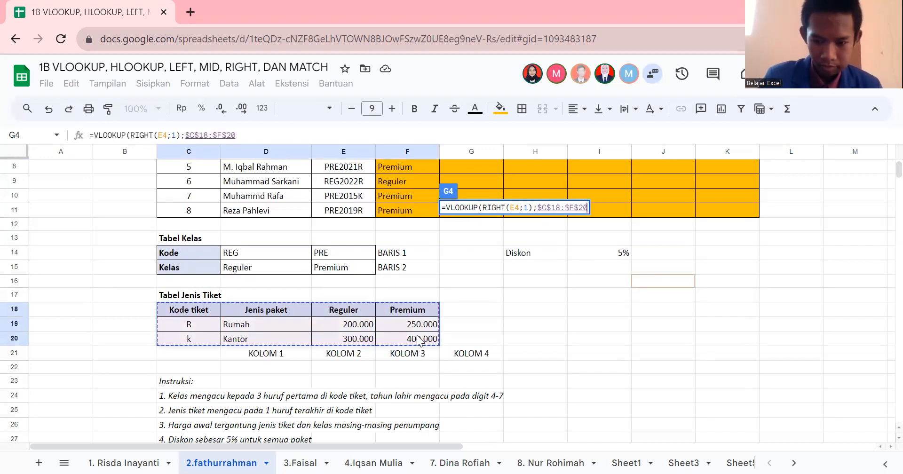
Finish the G4 formula with column index 2 and exact match 0, and fill it down the Jenis paket column through G11.
{"action": "type", "text": ";"}
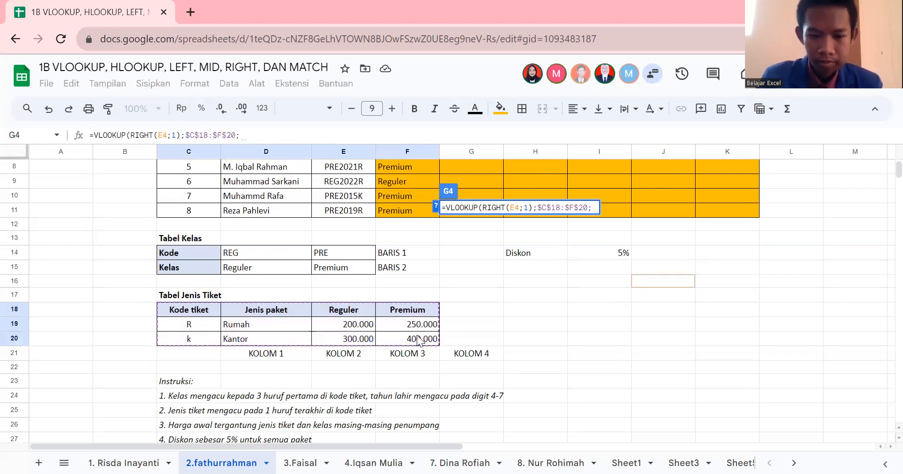
{"action": "type", "text": "2;0"}
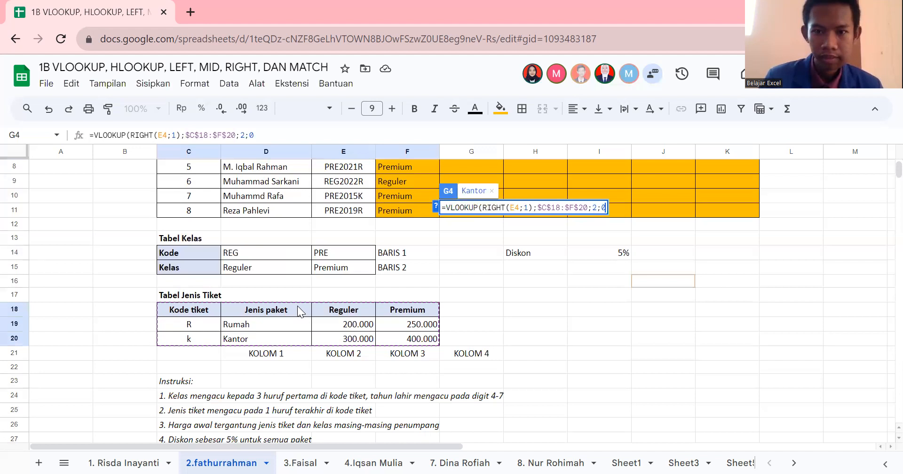
{"action": "key", "text": "Return"}
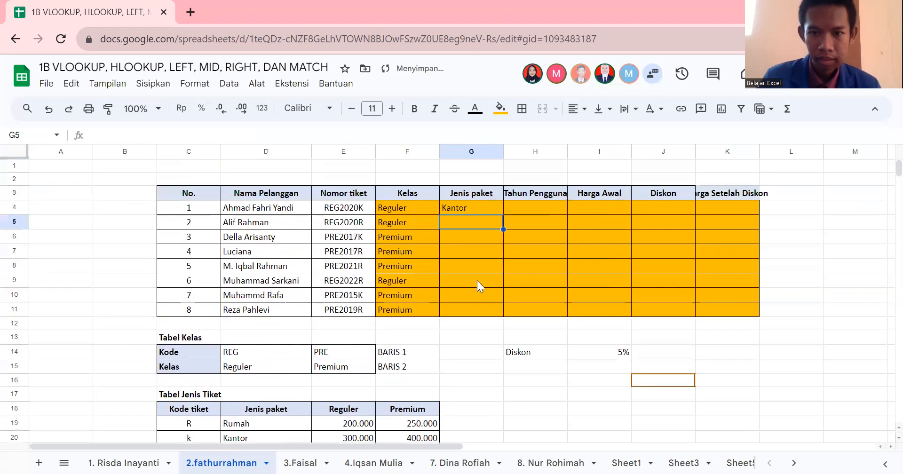
{"action": "left_click", "coordinate": [490, 203]}
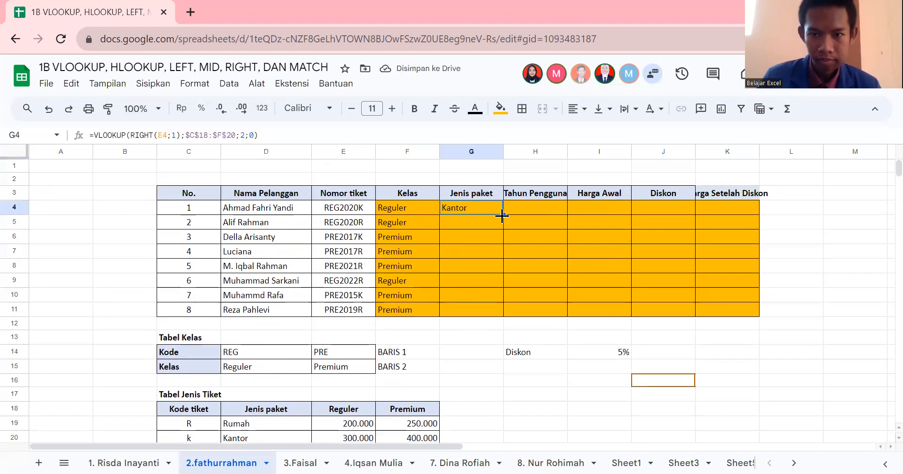
{"action": "left_click_drag", "start_coordinate": [501, 215], "coordinate": [500, 314]}
Start a MID formula in cell H4, the first row of the usage year column.
{"action": "left_click", "coordinate": [532, 207]}
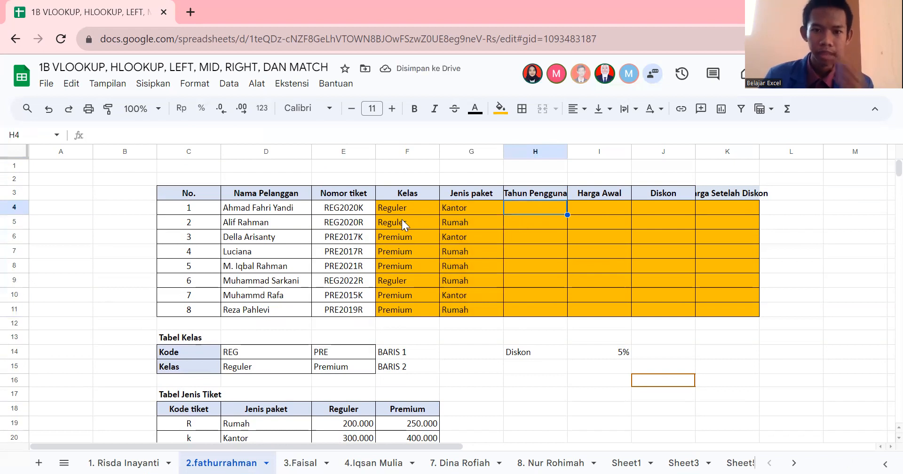
{"action": "scroll", "coordinate": [387, 225], "scroll_direction": "down", "scroll_amount": 6}
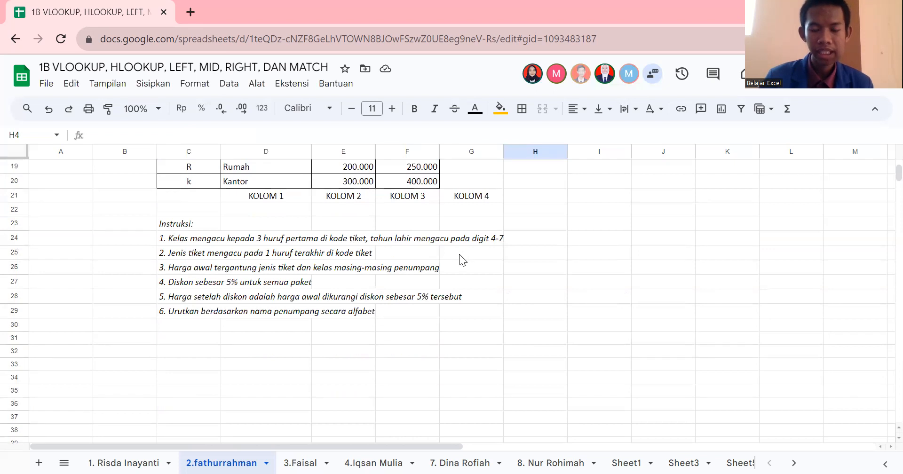
{"action": "scroll", "coordinate": [459, 258], "scroll_direction": "up", "scroll_amount": 4}
{"action": "scroll", "coordinate": [460, 256], "scroll_direction": "up", "scroll_amount": 3}
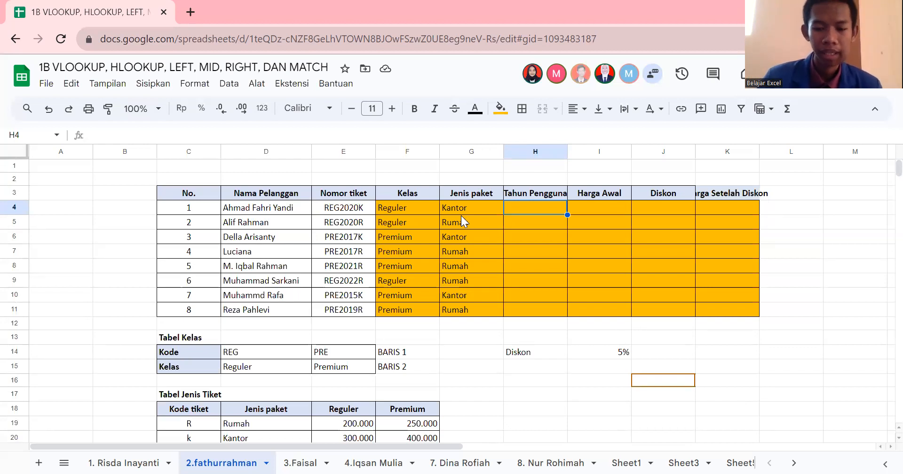
{"action": "type", "text": "=mi"}
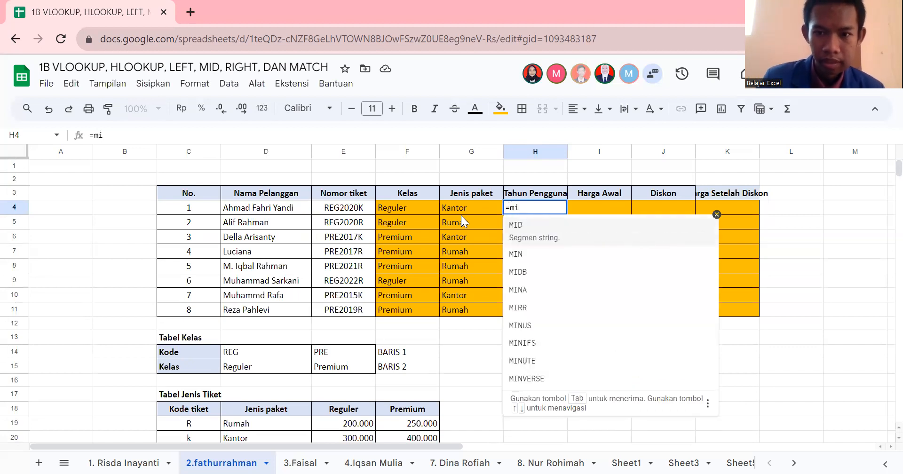
{"action": "left_click", "coordinate": [553, 230]}
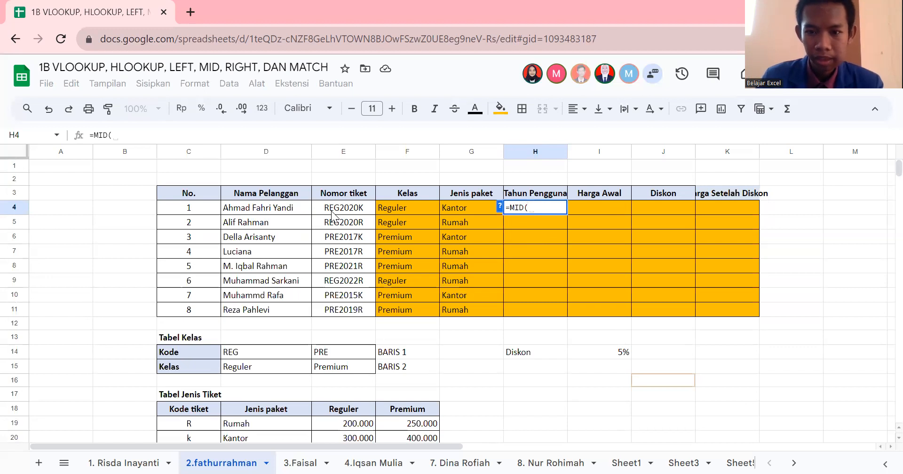
{"action": "type", "text": "4;"}
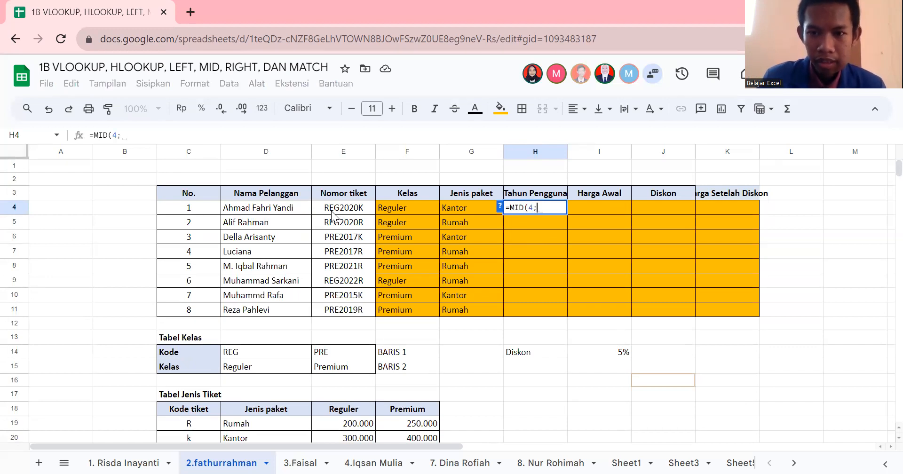
{"action": "key", "text": "BackSpace"}
{"action": "key", "text": "BackSpace"}
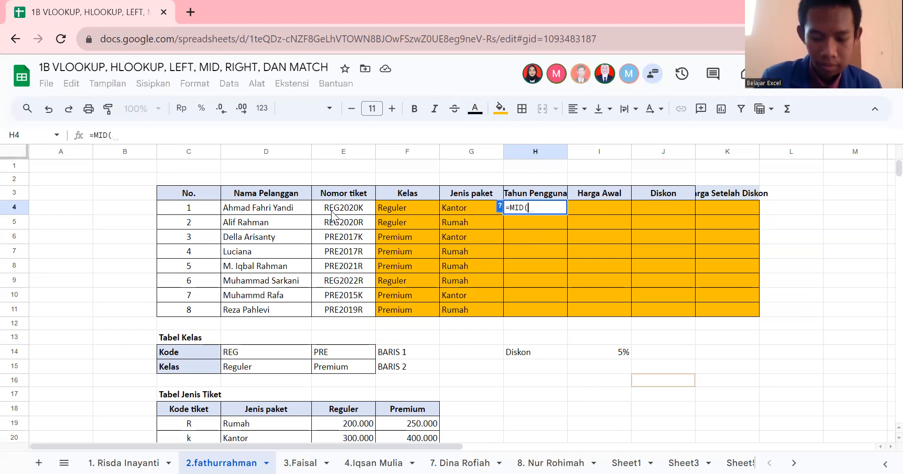
Complete the H4 formula as MID(E4;4;4) and fill it down the usage year column through H11.
{"action": "key", "text": "BackSpace"}
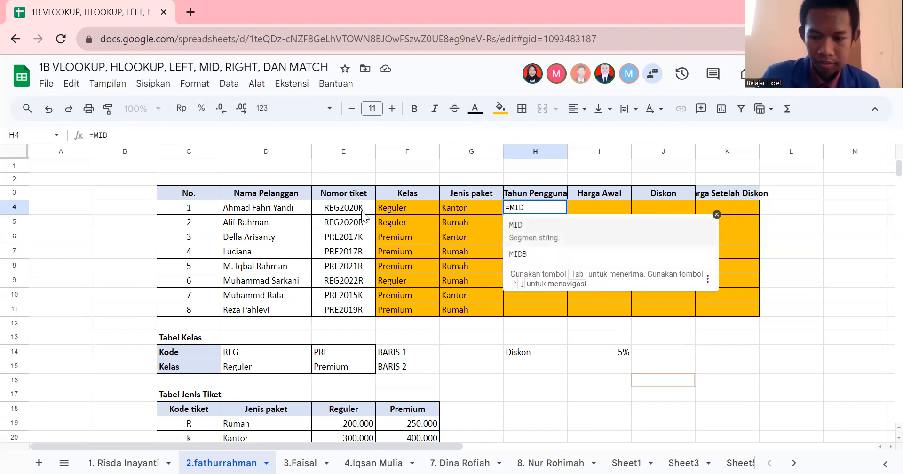
{"action": "type", "text": "("}
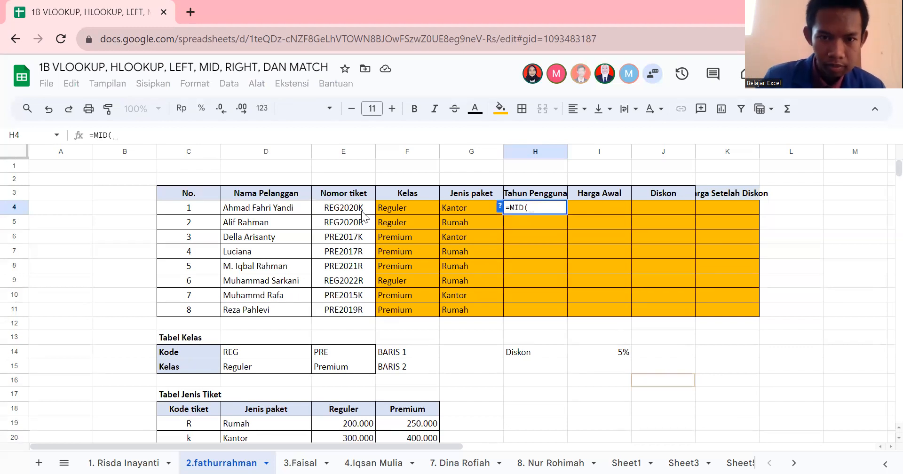
{"action": "left_click", "coordinate": [361, 211]}
{"action": "type", "text": ";"}
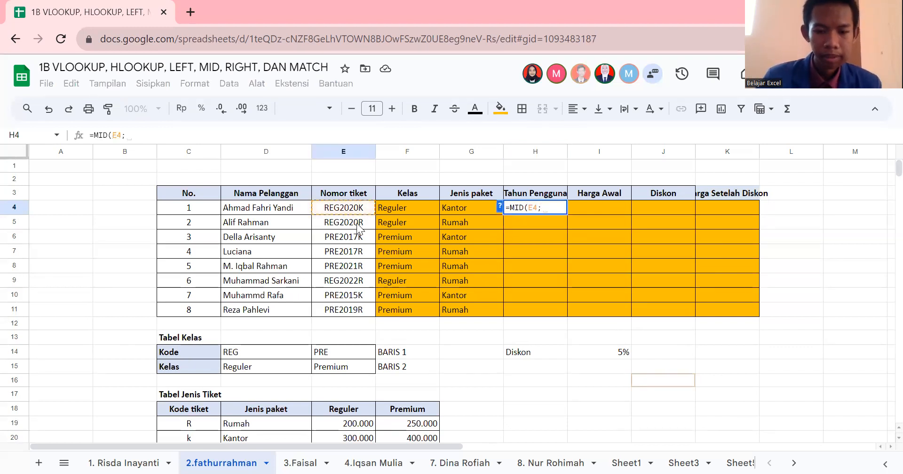
{"action": "type", "text": "4"}
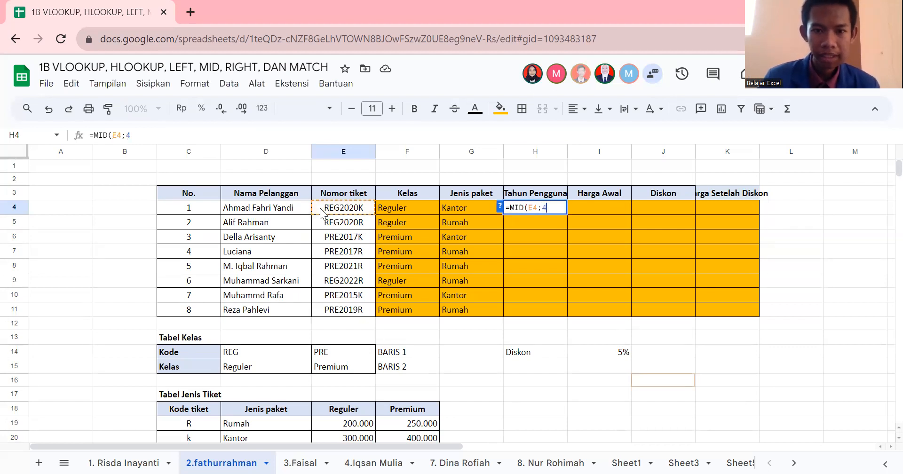
{"action": "type", "text": ";"}
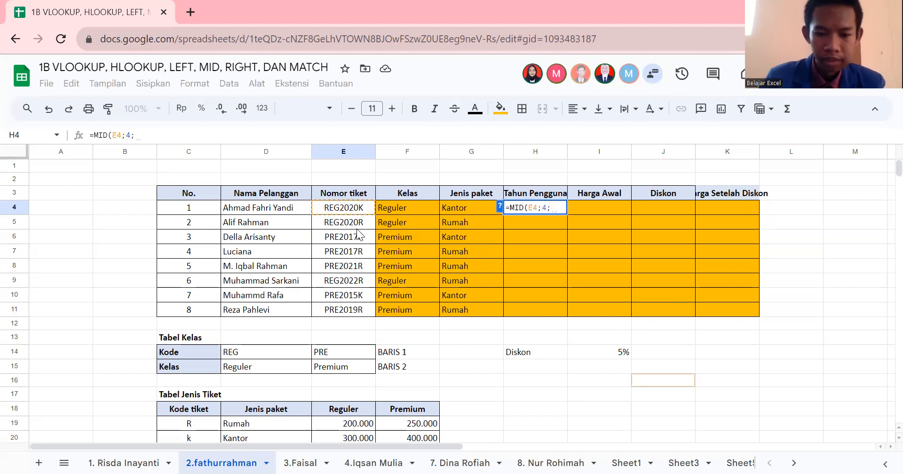
{"action": "type", "text": "4)"}
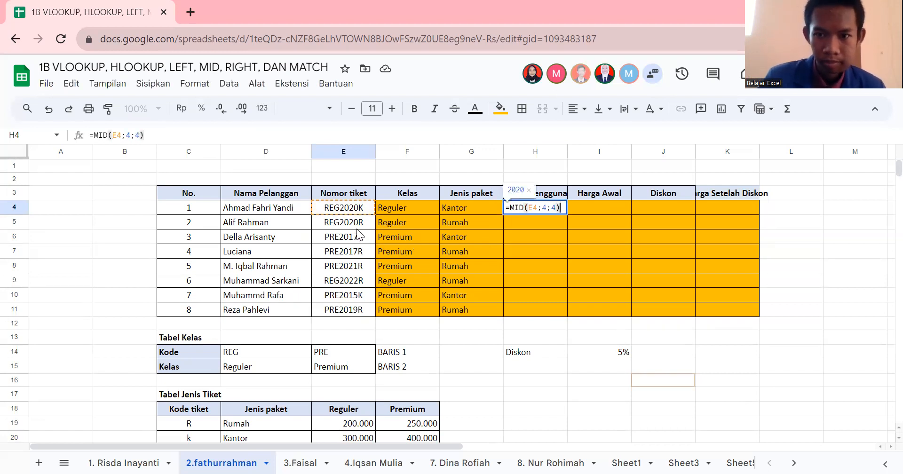
{"action": "key", "text": "Return"}
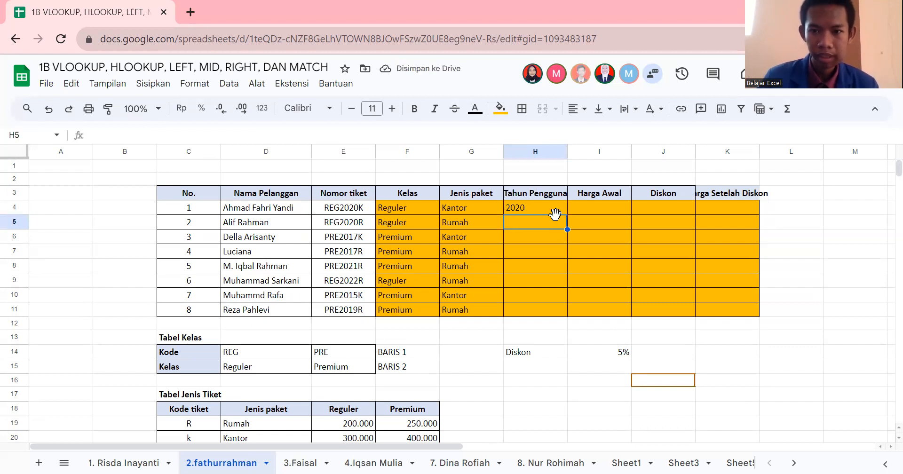
{"action": "left_click", "coordinate": [539, 206]}
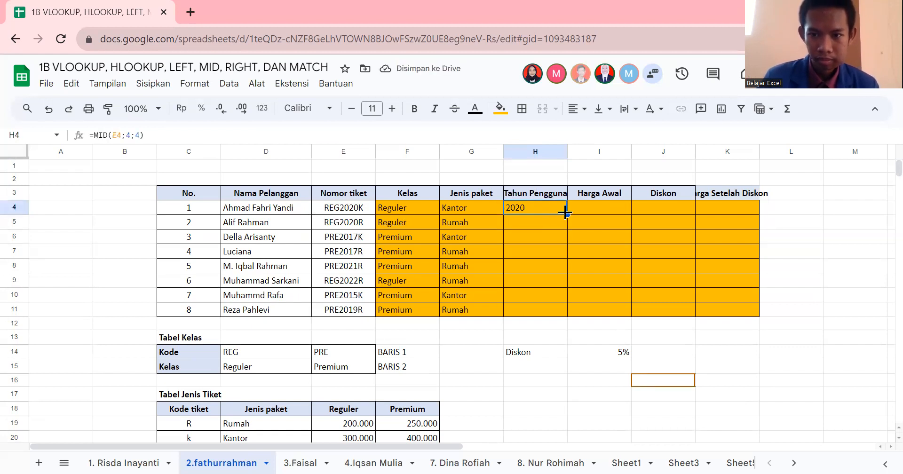
{"action": "left_click_drag", "start_coordinate": [568, 215], "coordinate": [567, 311]}
Start a VLOOKUP formula in I4, the first row of Harga Awal, with package type cell G4 as the search key.
{"action": "left_click", "coordinate": [578, 207]}
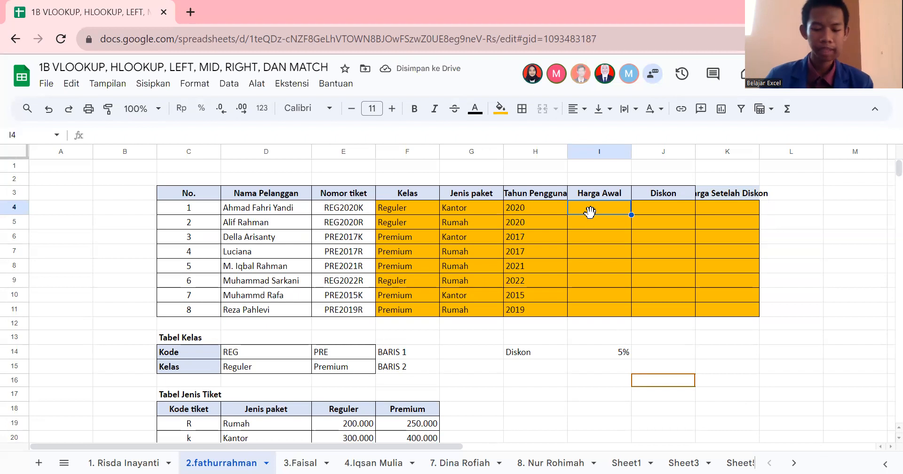
{"action": "scroll", "coordinate": [383, 227], "scroll_direction": "down", "scroll_amount": 3}
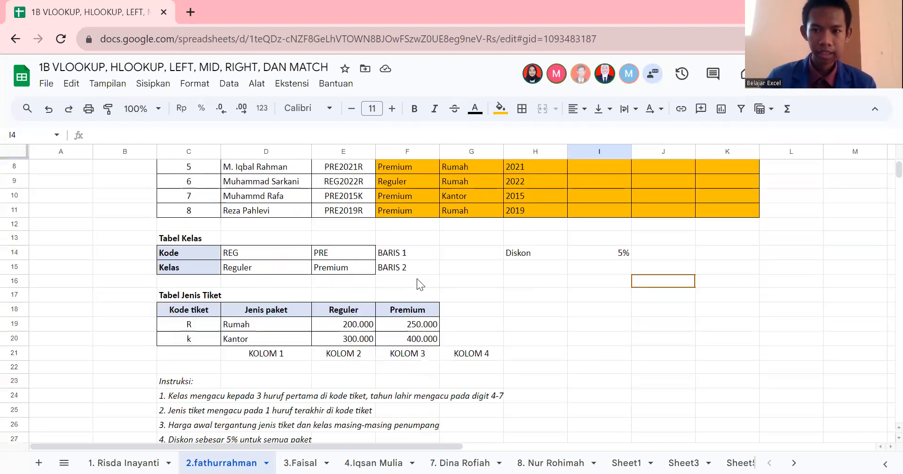
{"action": "scroll", "coordinate": [642, 267], "scroll_direction": "up", "scroll_amount": 3}
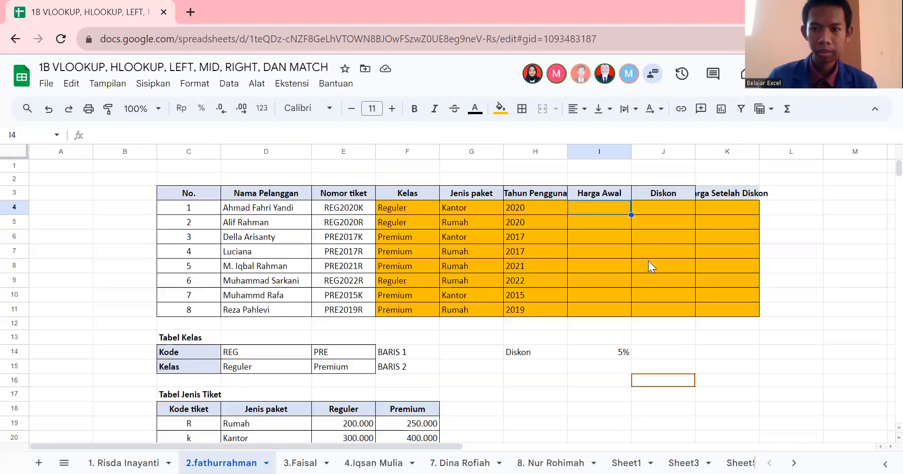
{"action": "type", "text": "=v"}
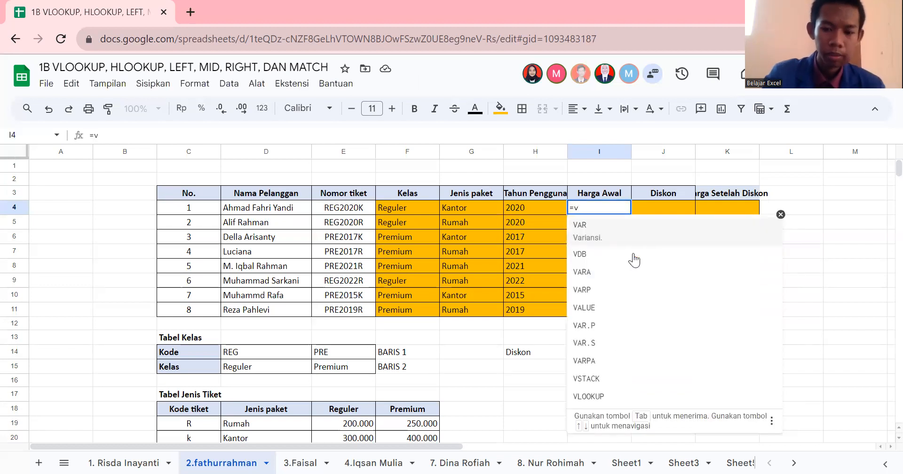
{"action": "type", "text": "lo"}
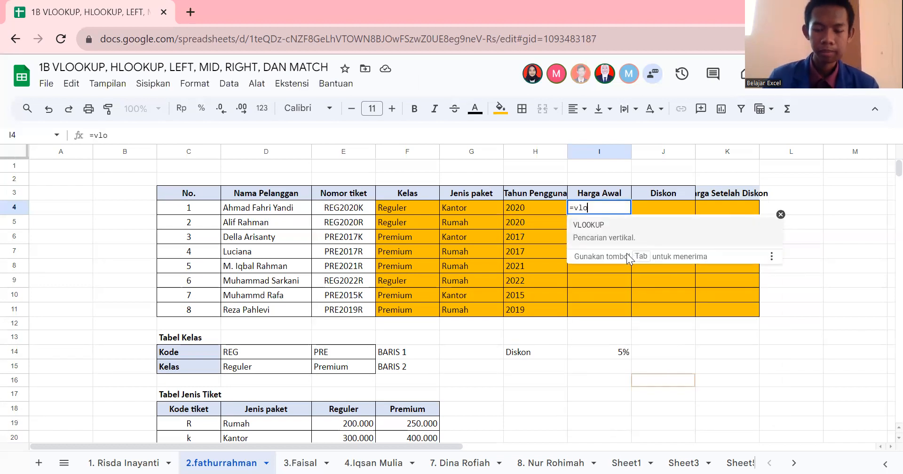
{"action": "left_click", "coordinate": [587, 238]}
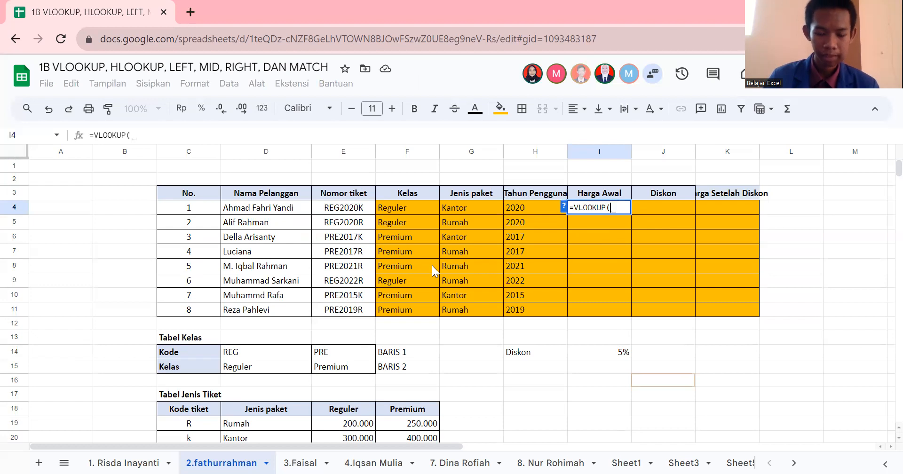
{"action": "left_click", "coordinate": [452, 203]}
{"action": "type", "text": ";"}
Set the VLOOKUP range to the Jenis paket, Reguler and Premium columns with headers, as the absolute reference $D$18:$F$20.
{"action": "scroll", "coordinate": [532, 270], "scroll_direction": "down", "scroll_amount": 1}
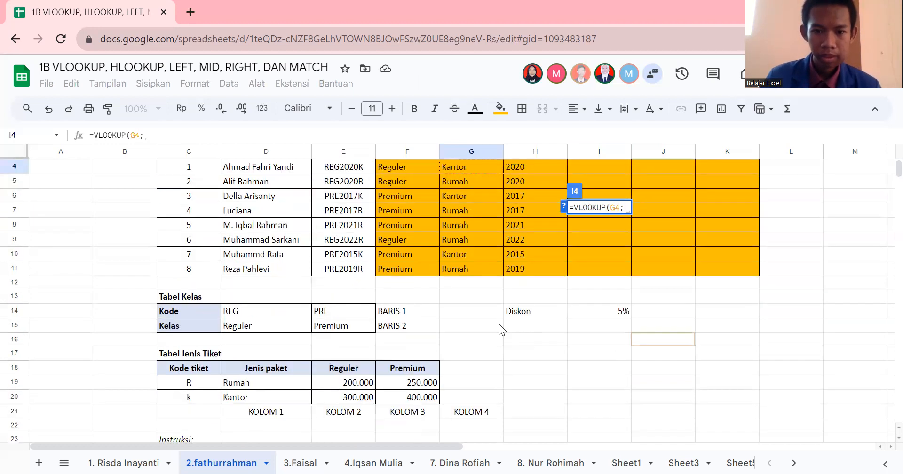
{"action": "left_click_drag", "start_coordinate": [235, 359], "coordinate": [381, 384]}
{"action": "left_click", "coordinate": [316, 353]}
{"action": "left_click_drag", "start_coordinate": [403, 416], "coordinate": [418, 394]}
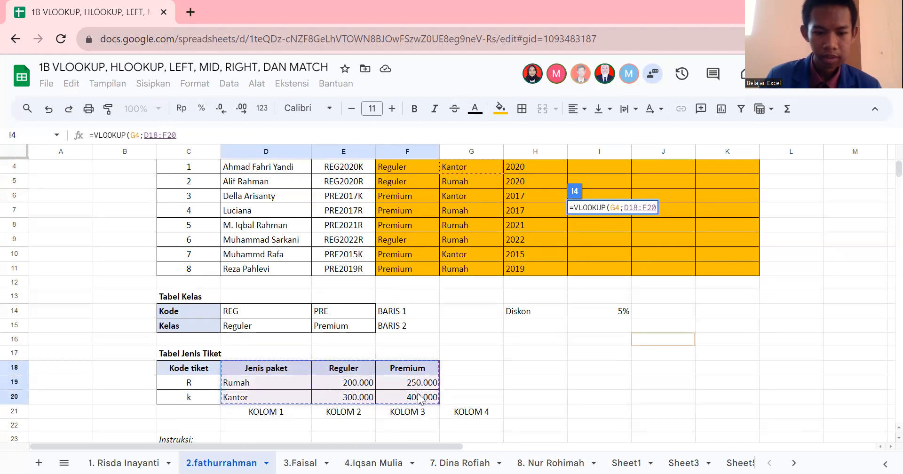
{"action": "type", "text": "4"}
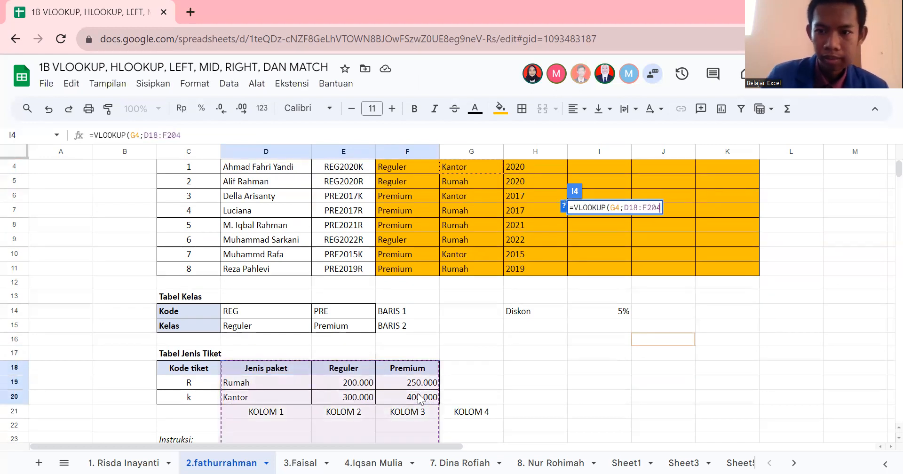
{"action": "key", "text": "BackSpace"}
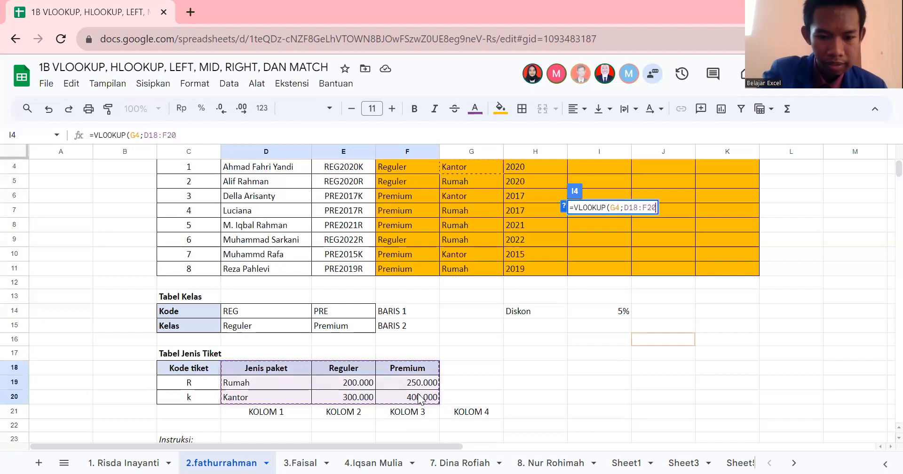
{"action": "key", "text": "F4"}
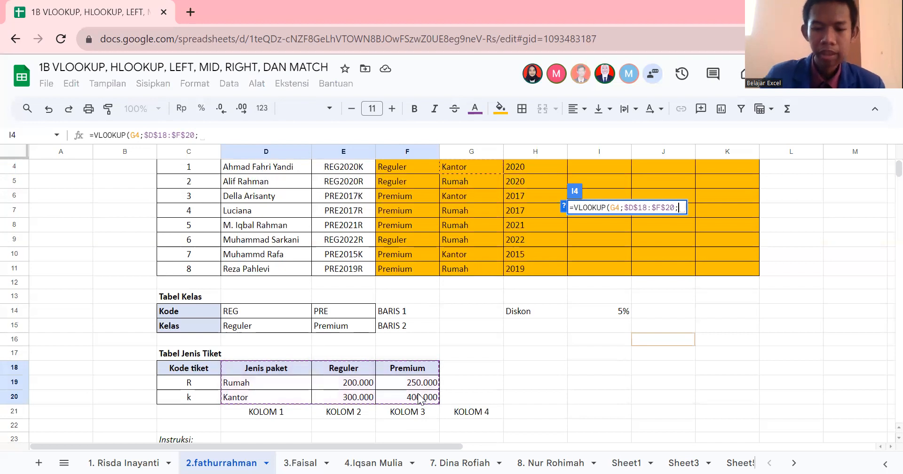
Nest an IF as the VLOOKUP column index, testing whether class cell F4 equals "Reguler".
{"action": "type", "text": "if"}
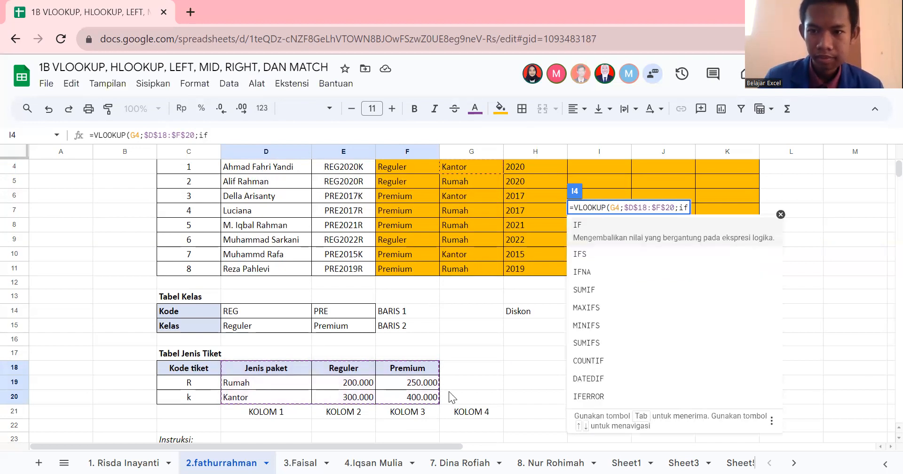
{"action": "type", "text": "("}
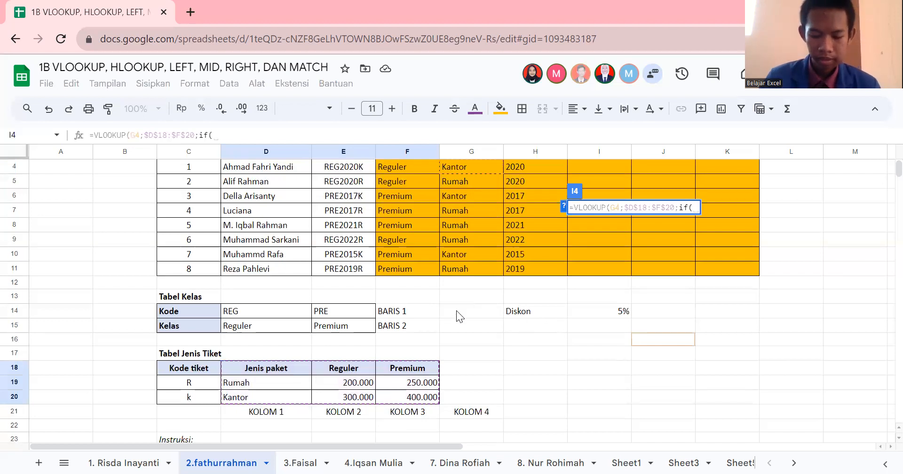
{"action": "scroll", "coordinate": [428, 284], "scroll_direction": "up", "scroll_amount": 1}
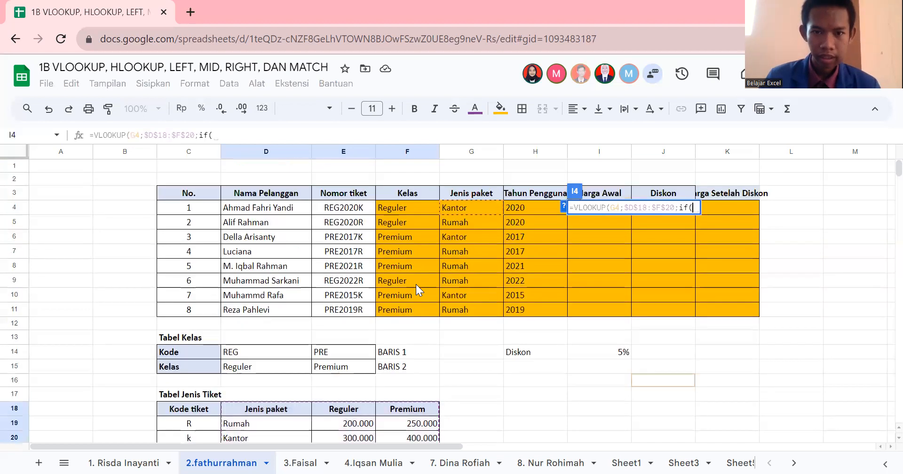
{"action": "left_click", "coordinate": [405, 207]}
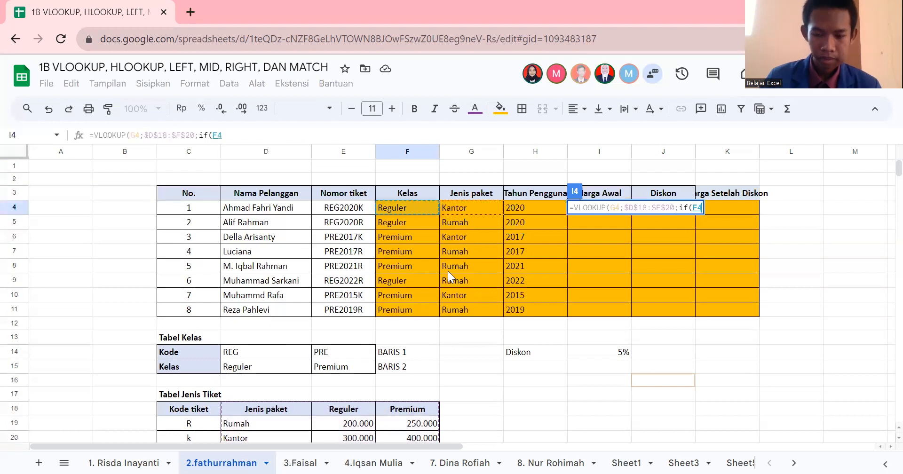
{"action": "type", "text": ";"}
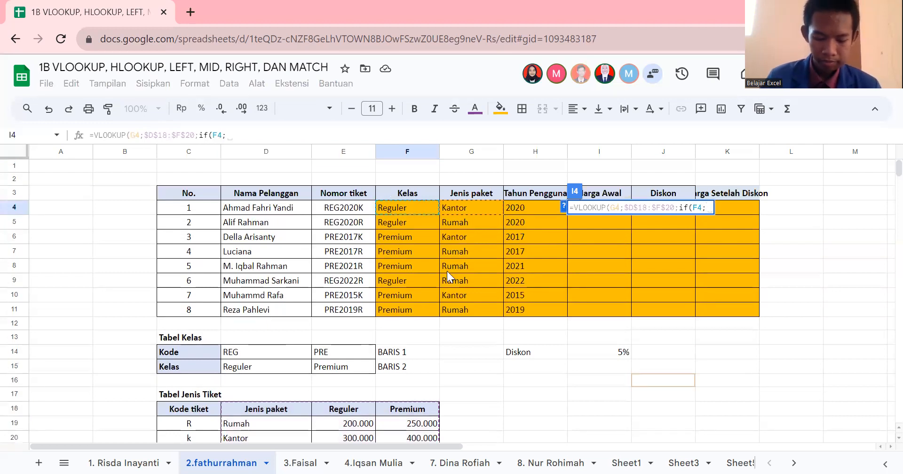
{"action": "key", "text": "BackSpace"}
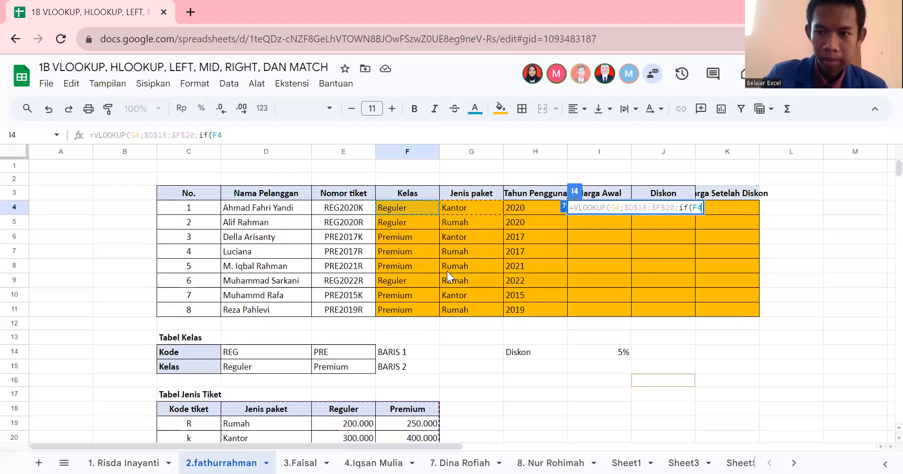
{"action": "type", "text": "=\""}
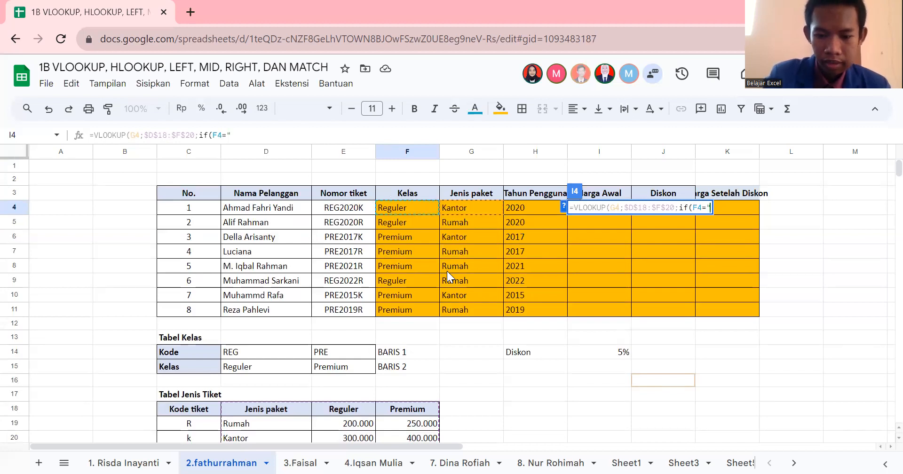
{"action": "type", "text": "Reguler"}
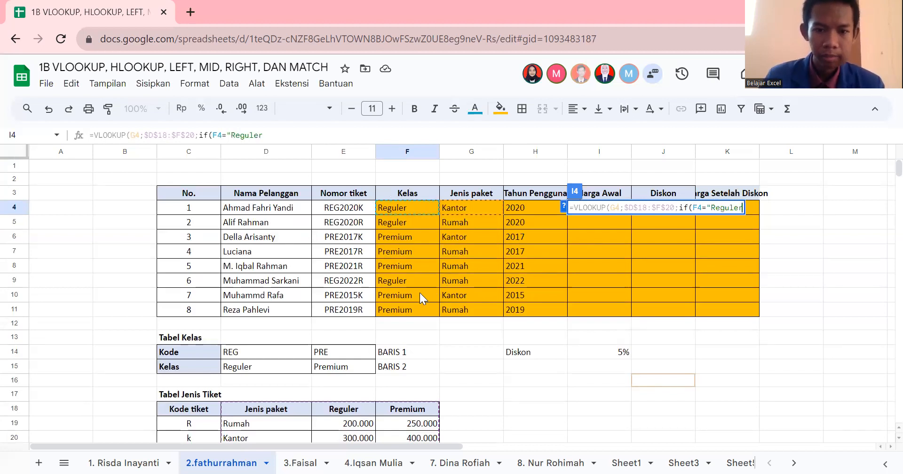
{"action": "scroll", "coordinate": [420, 293], "scroll_direction": "down", "scroll_amount": 1}
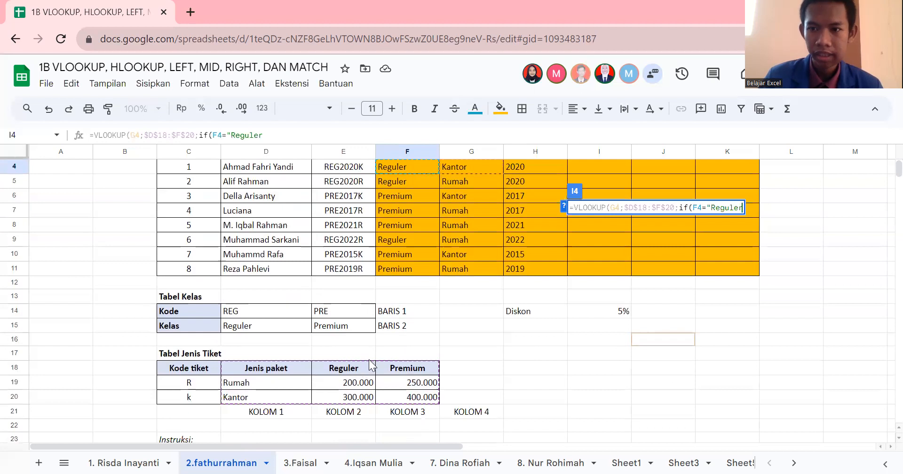
{"action": "scroll", "coordinate": [414, 338], "scroll_direction": "up", "scroll_amount": 1}
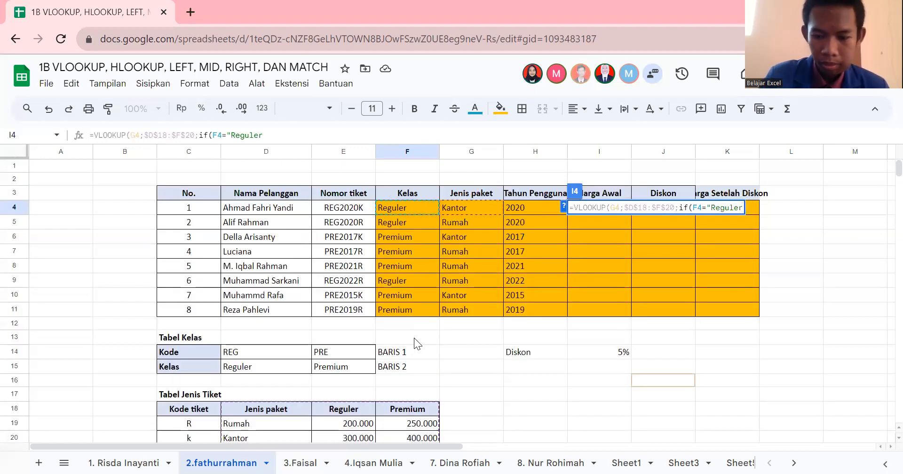
{"action": "type", "text": "\""}
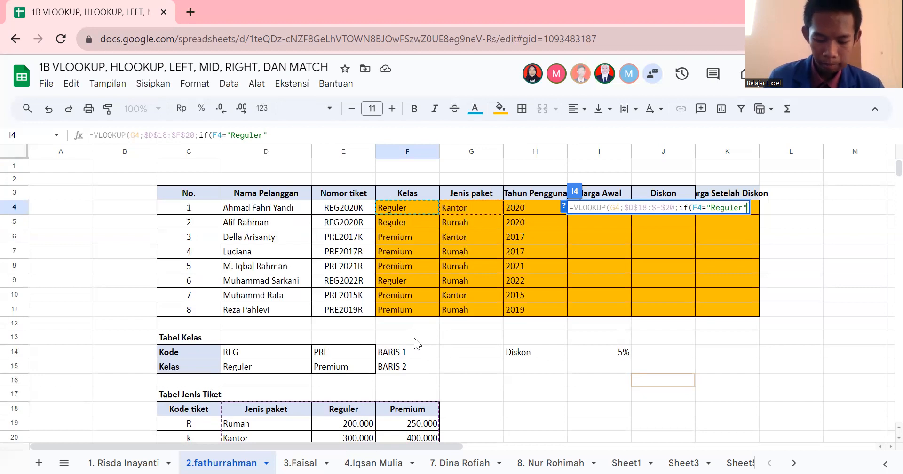
Make the IF in the I4 VLOOKUP formula return column index 2 for the "Reguler" class.
{"action": "type", "text": ";"}
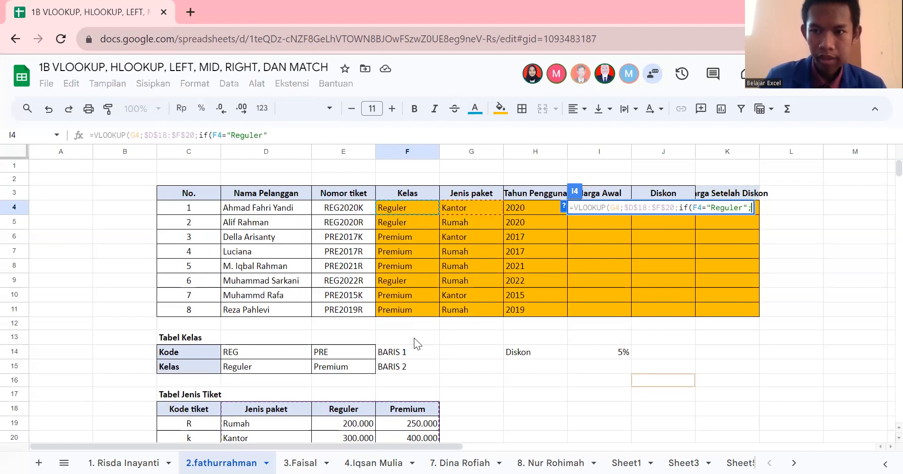
{"action": "type", "text": "2"}
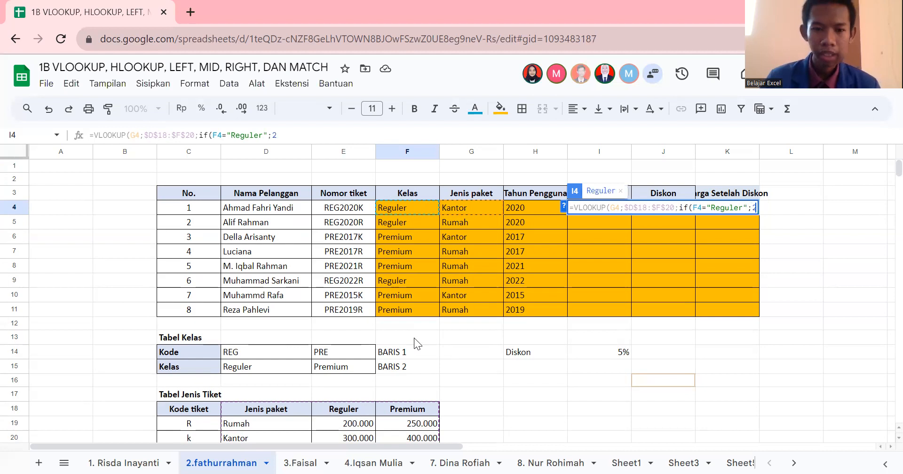
{"action": "scroll", "coordinate": [390, 372], "scroll_direction": "down", "scroll_amount": 1}
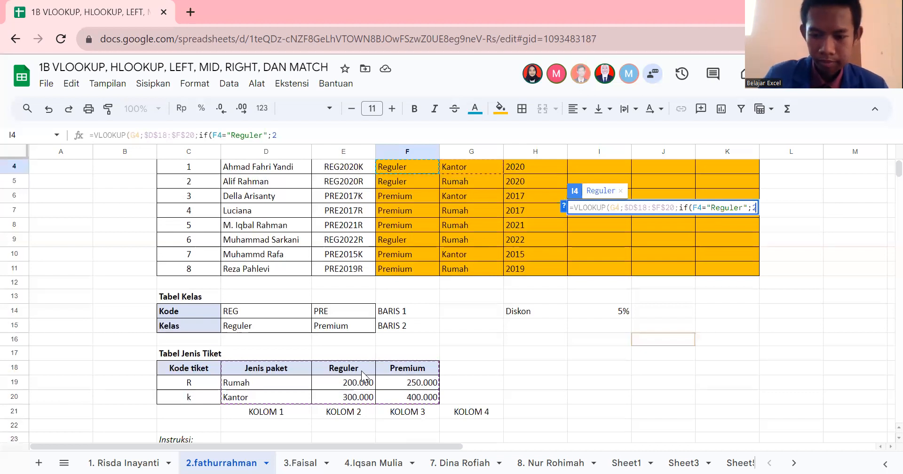
{"action": "type", "text": ";"}
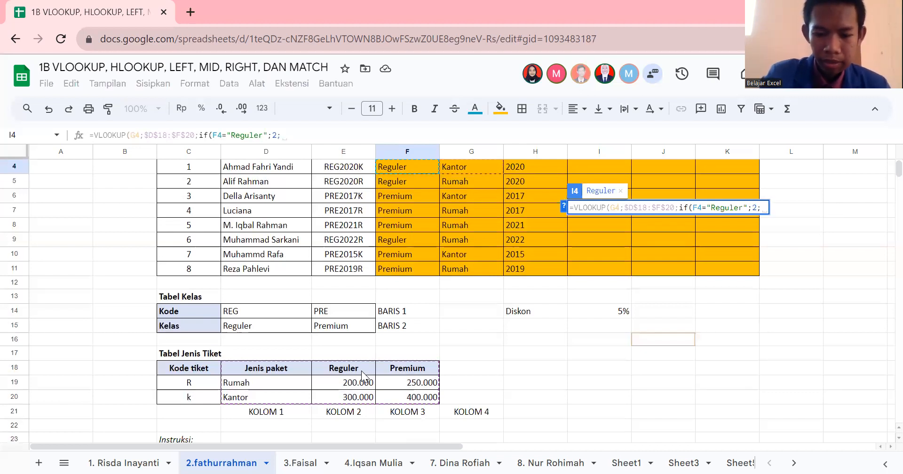
Nest a second IF as the false case, testing whether F4 equals "Premium" and returning column index 3.
{"action": "type", "text": "if"}
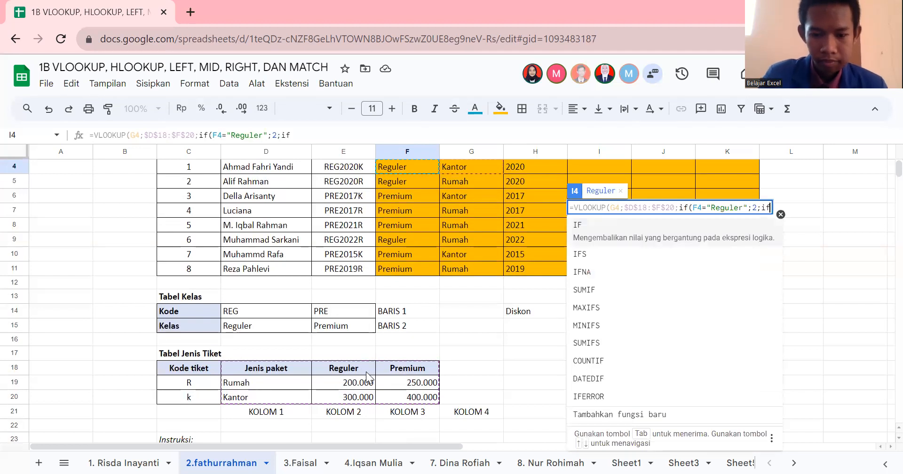
{"action": "type", "text": "("}
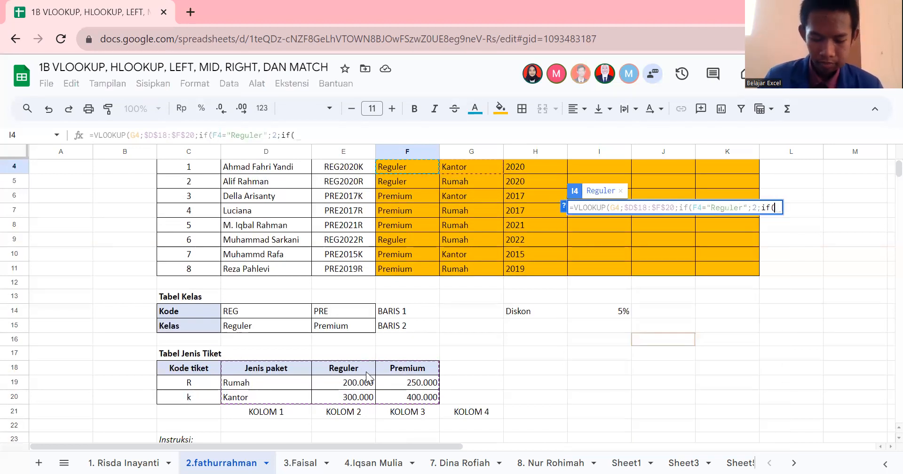
{"action": "scroll", "coordinate": [343, 366], "scroll_direction": "up", "scroll_amount": 2}
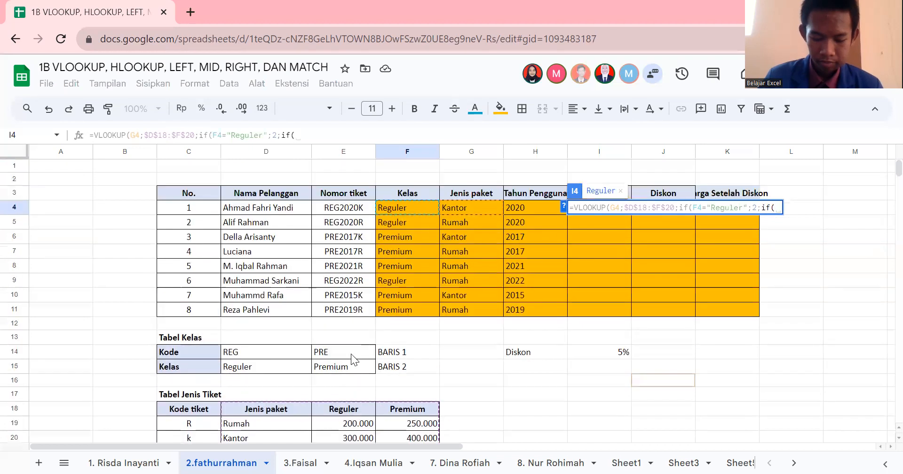
{"action": "left_click", "coordinate": [399, 209]}
{"action": "type", "text": ";"}
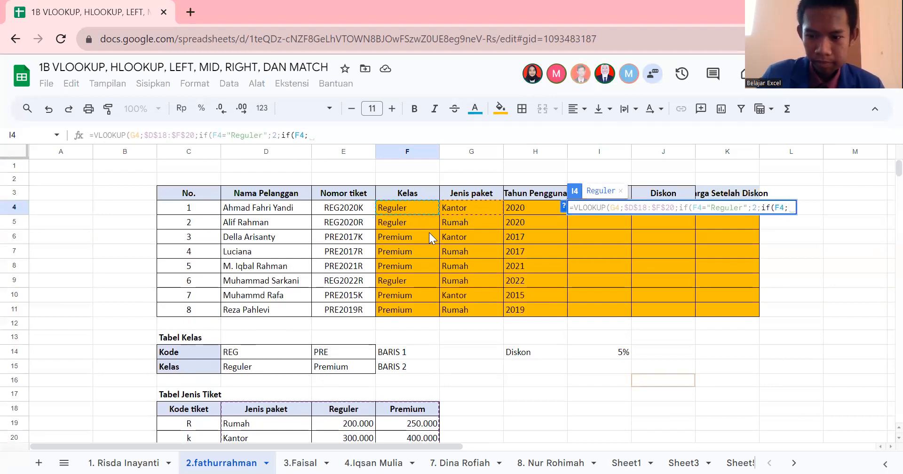
{"action": "key", "text": "BackSpace"}
{"action": "type", "text": "="}
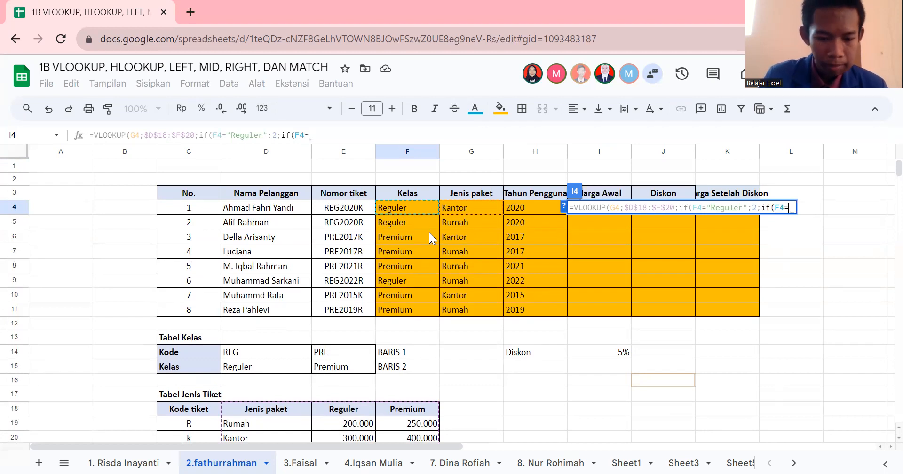
{"action": "type", "text": "\""}
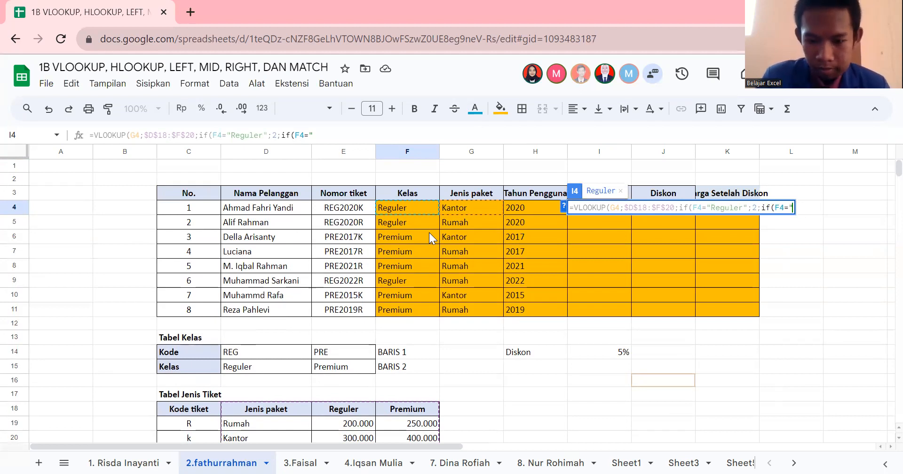
{"action": "type", "text": "Premium\""}
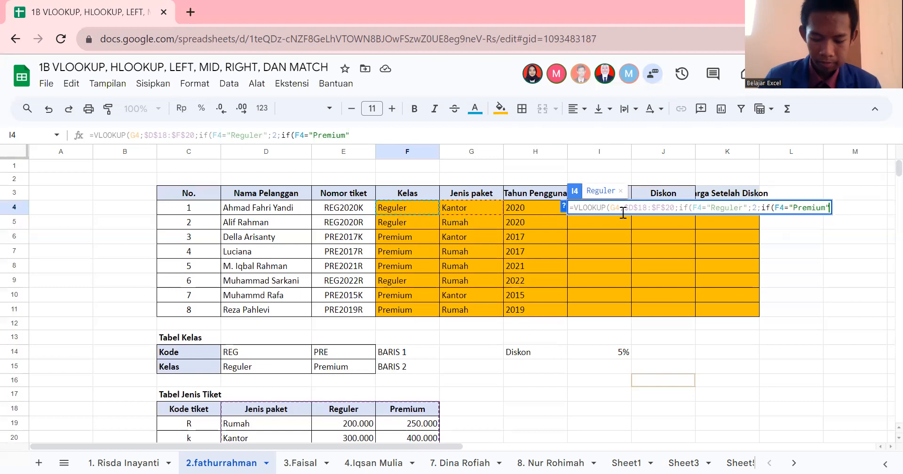
{"action": "type", "text": ";"}
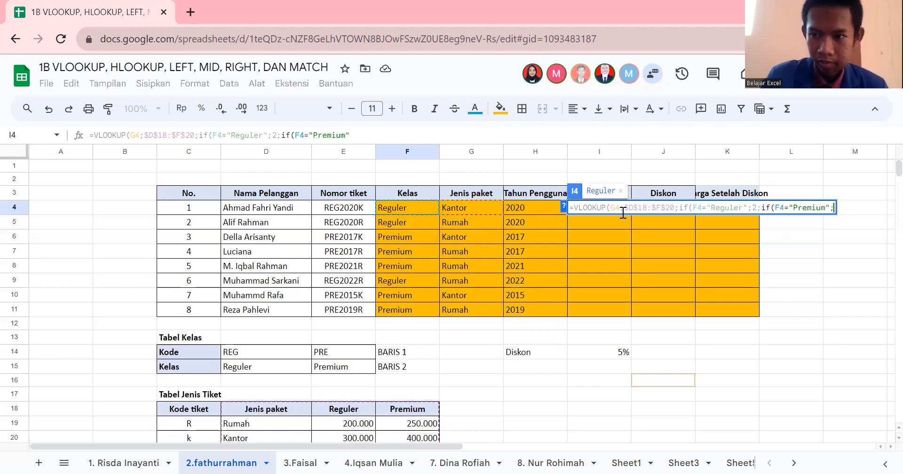
{"action": "type", "text": " 3"}
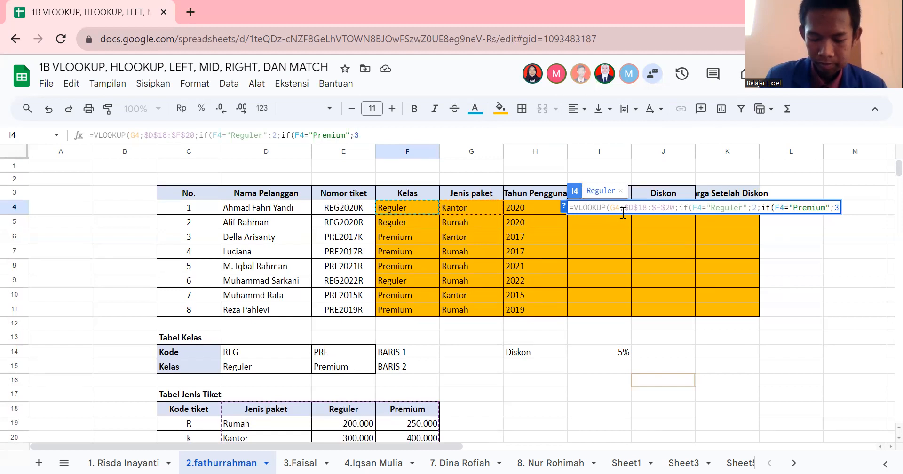
{"action": "type", "text": ")"}
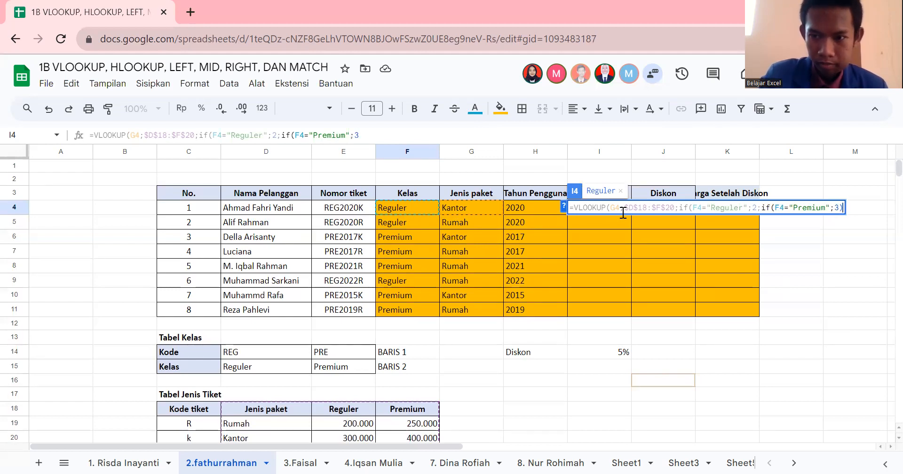
Close the nested IFs, finish the I4 VLOOKUP with exact-match argument 0, and enter the formula.
{"action": "type", "text": ");"}
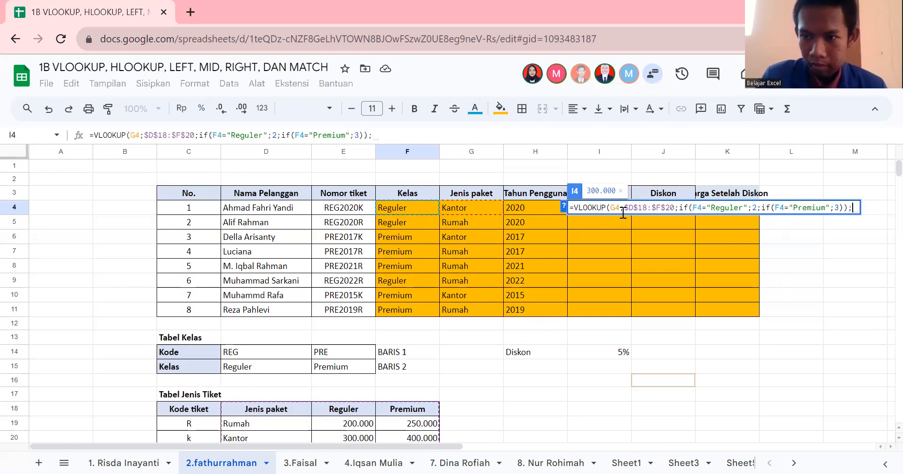
{"action": "type", "text": "0"}
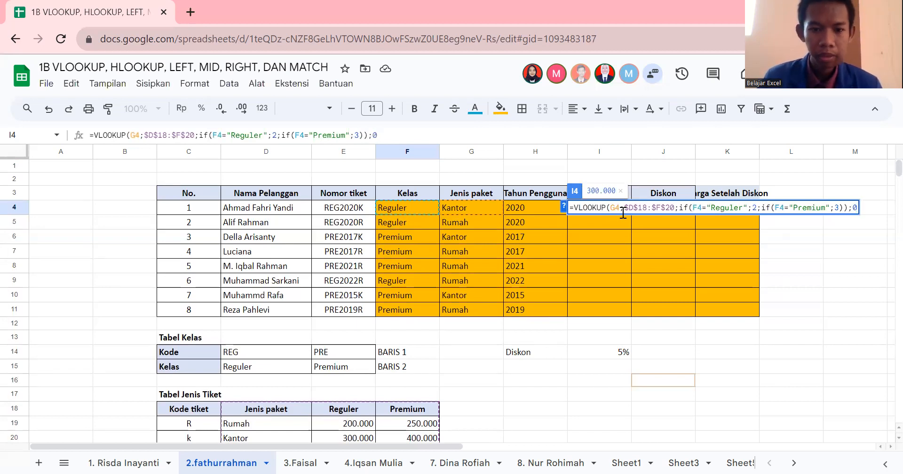
{"action": "scroll", "coordinate": [623, 213], "scroll_direction": "down", "scroll_amount": 2}
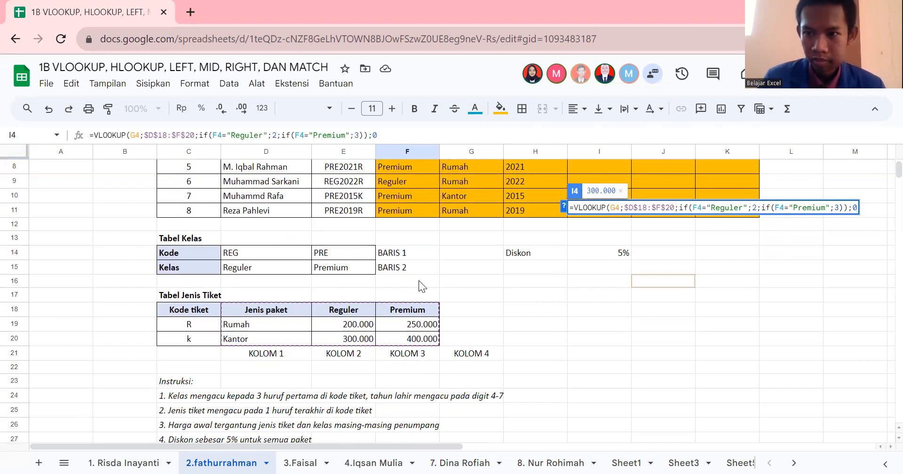
{"action": "type", "text": ")"}
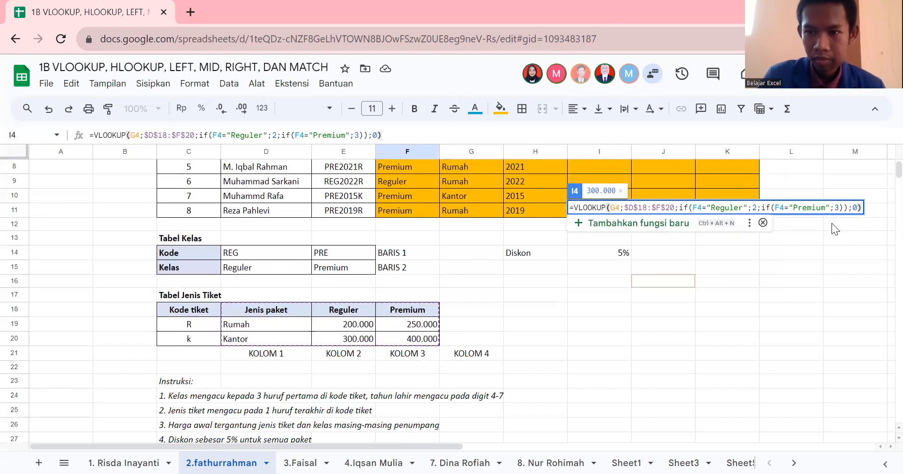
{"action": "key", "text": "Return"}
{"action": "scroll", "coordinate": [646, 288], "scroll_direction": "up", "scroll_amount": 2}
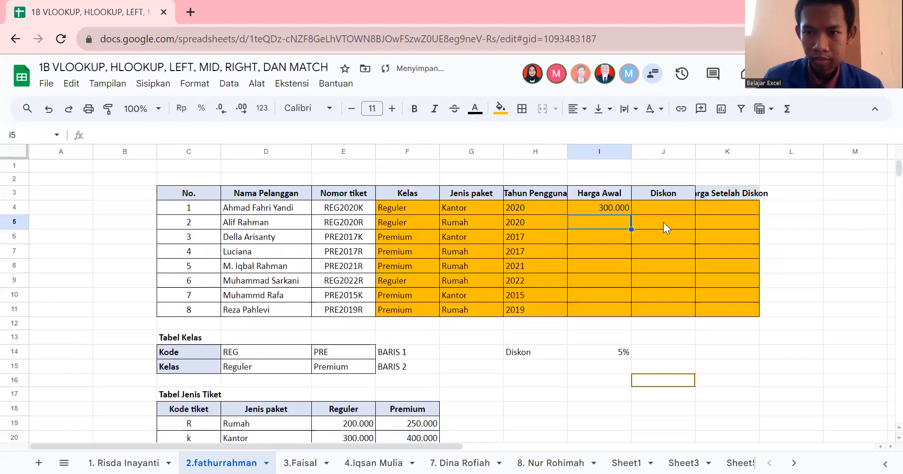
{"action": "left_click", "coordinate": [627, 208]}
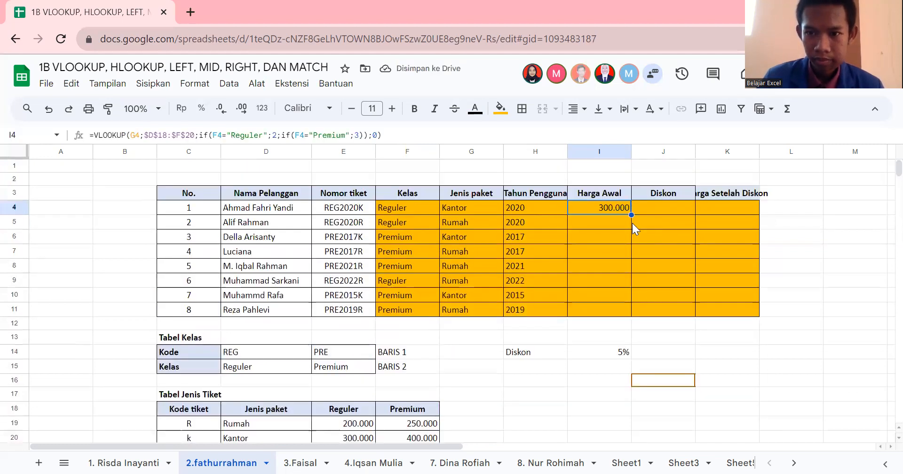
Start a VLOOKUP formula in I5, the second row of Harga Awal, with package type cell G5 as the search key.
{"action": "left_click", "coordinate": [609, 222]}
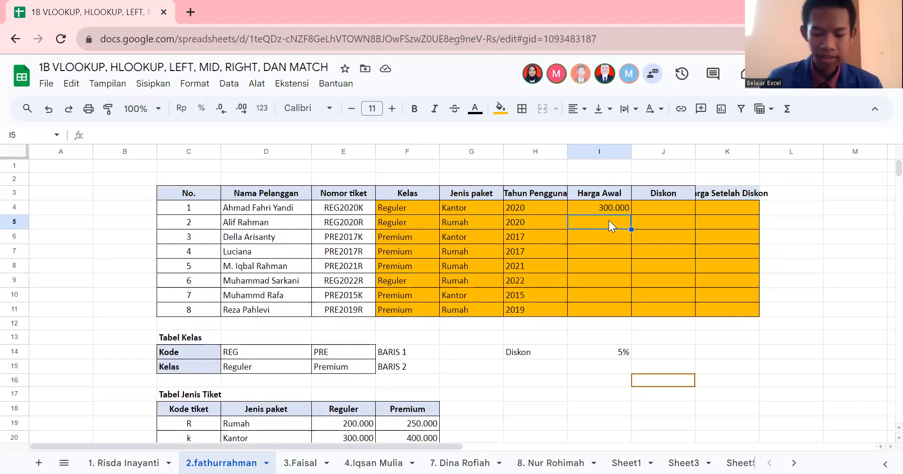
{"action": "type", "text": "="}
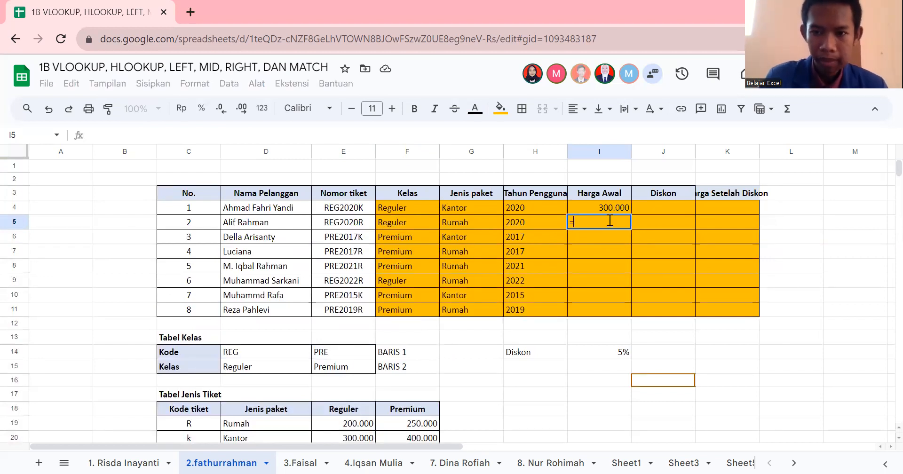
{"action": "type", "text": "vlo"}
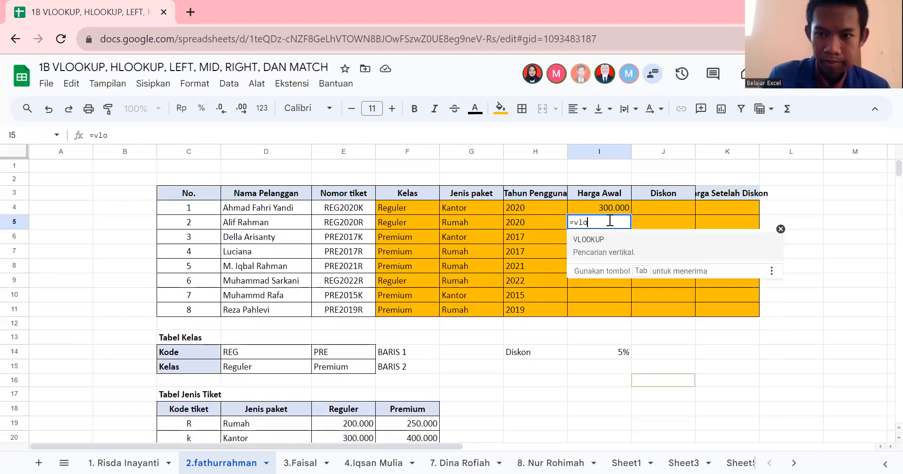
{"action": "key", "text": "Tab"}
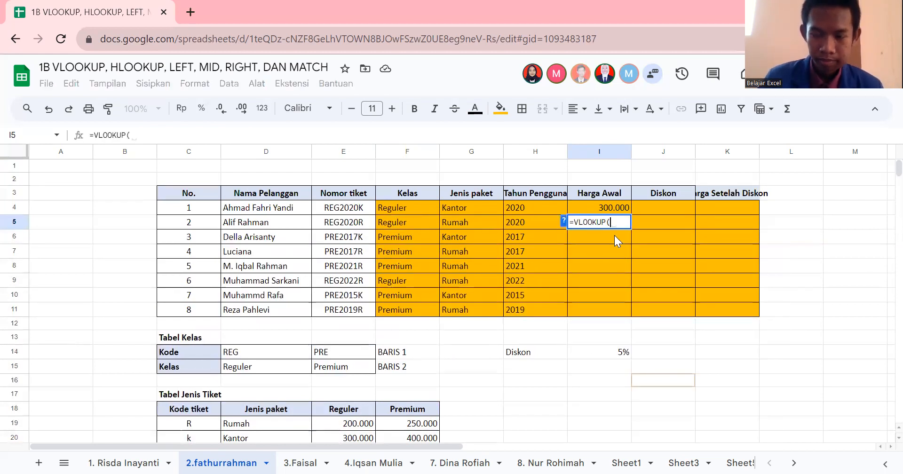
{"action": "left_click", "coordinate": [465, 224]}
{"action": "type", "text": ";"}
Set the I5 VLOOKUP range to the package price table with headers, as the absolute reference $D$18:$F$20.
{"action": "scroll", "coordinate": [442, 293], "scroll_direction": "down", "scroll_amount": 3}
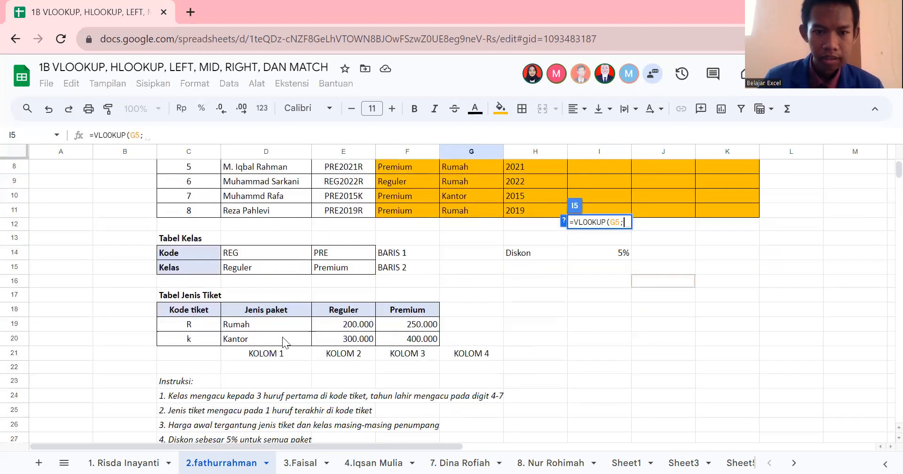
{"action": "left_click_drag", "start_coordinate": [268, 309], "coordinate": [414, 339]}
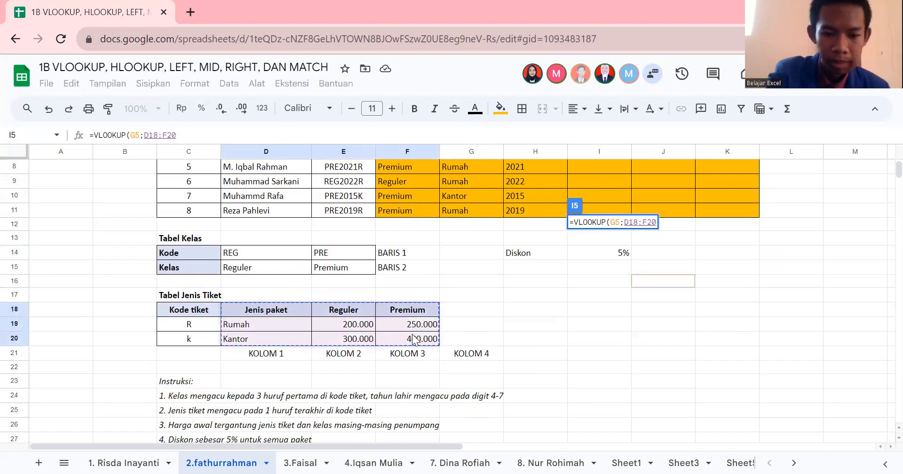
{"action": "key", "text": "F4"}
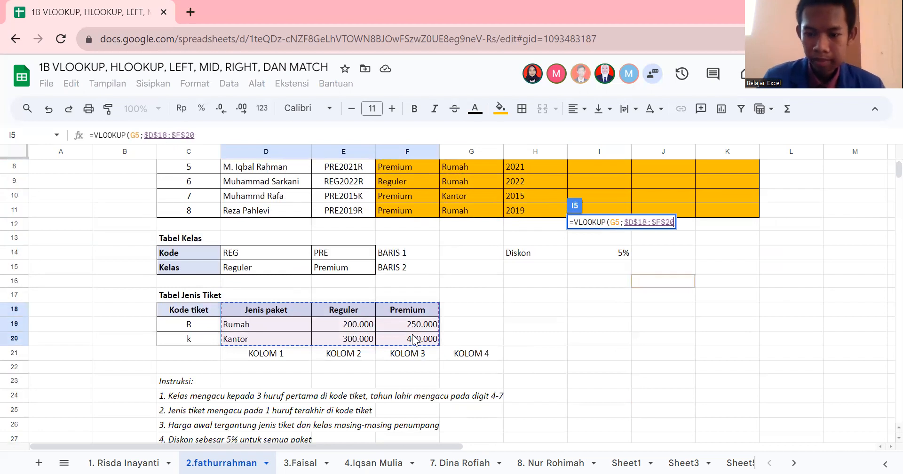
{"action": "type", "text": ";"}
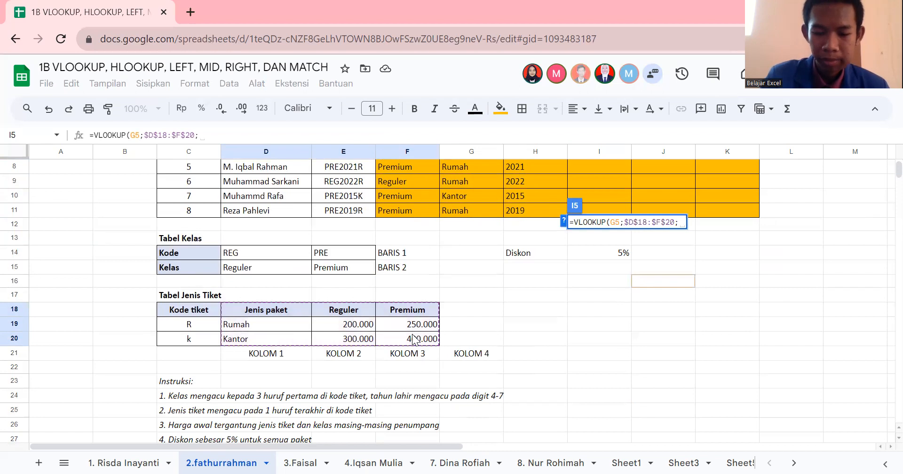
Nest a MATCH function as the I5 VLOOKUP column index, with class cell F5 as its search key.
{"action": "type", "text": "m"}
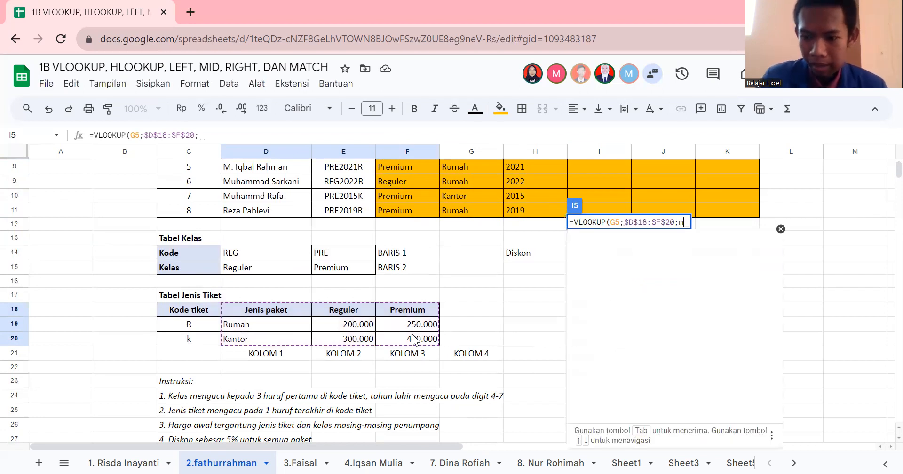
{"action": "type", "text": "at"}
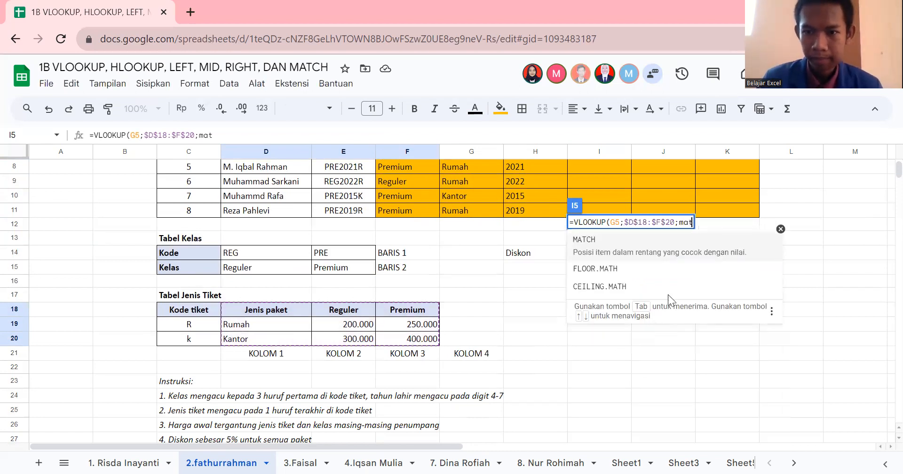
{"action": "left_click", "coordinate": [639, 249]}
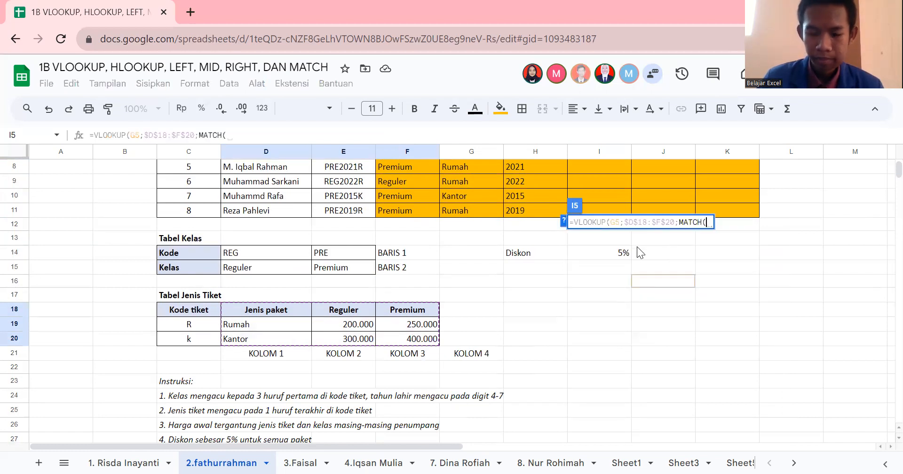
{"action": "scroll", "coordinate": [552, 266], "scroll_direction": "up", "scroll_amount": 3}
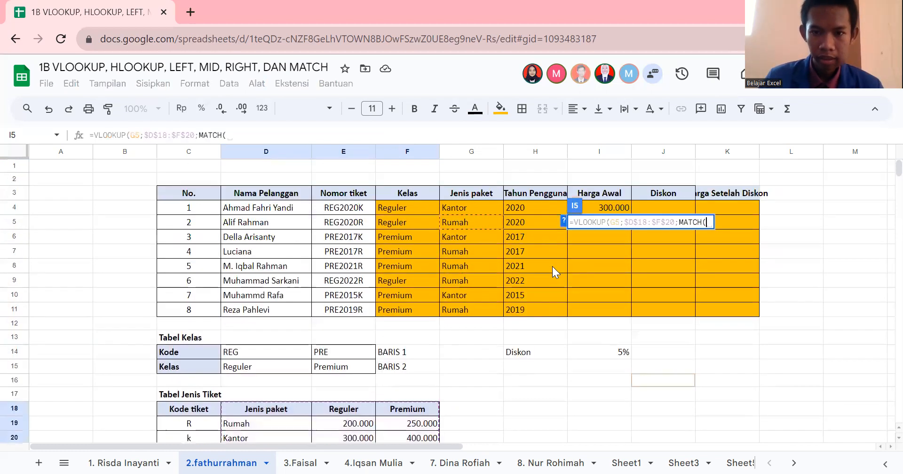
{"action": "left_click", "coordinate": [404, 222]}
{"action": "type", "text": ";"}
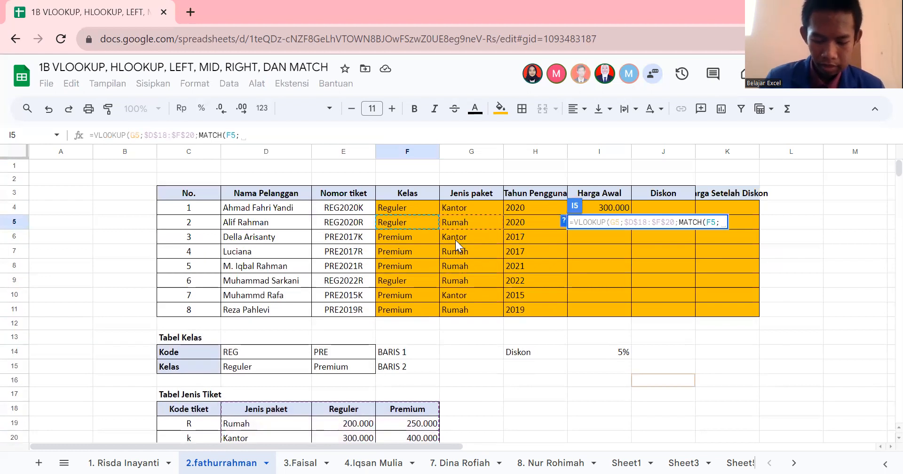
Set the MATCH search range in I5 to the Tabel Jenis Tiket header row, as the absolute reference $D$18:$F$18.
{"action": "scroll", "coordinate": [437, 240], "scroll_direction": "down", "scroll_amount": 1}
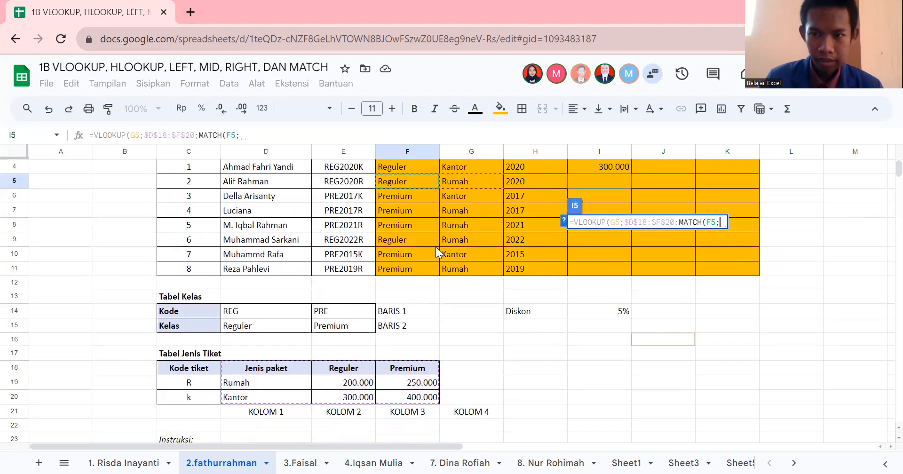
{"action": "left_click", "coordinate": [236, 368]}
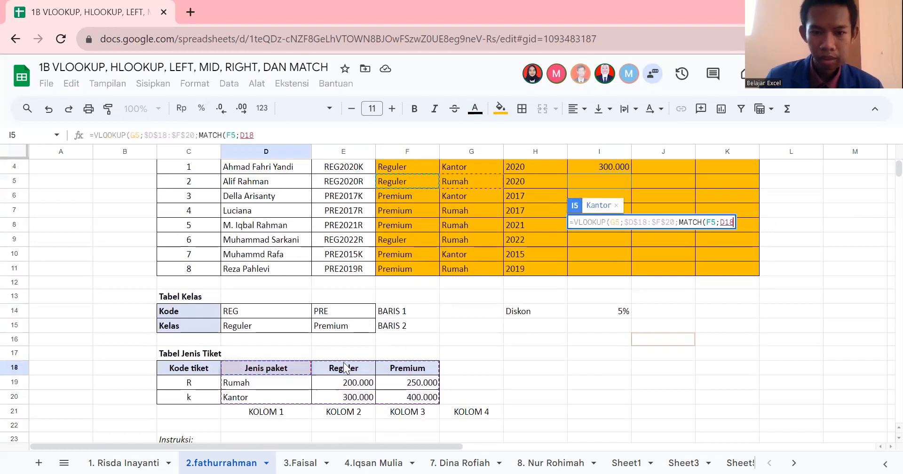
{"action": "left_click", "coordinate": [400, 372], "text": "shift"}
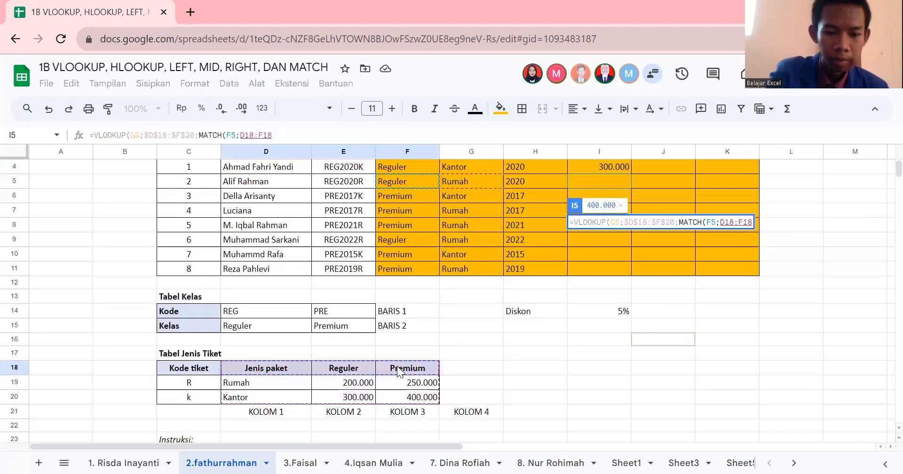
{"action": "key", "text": "F4"}
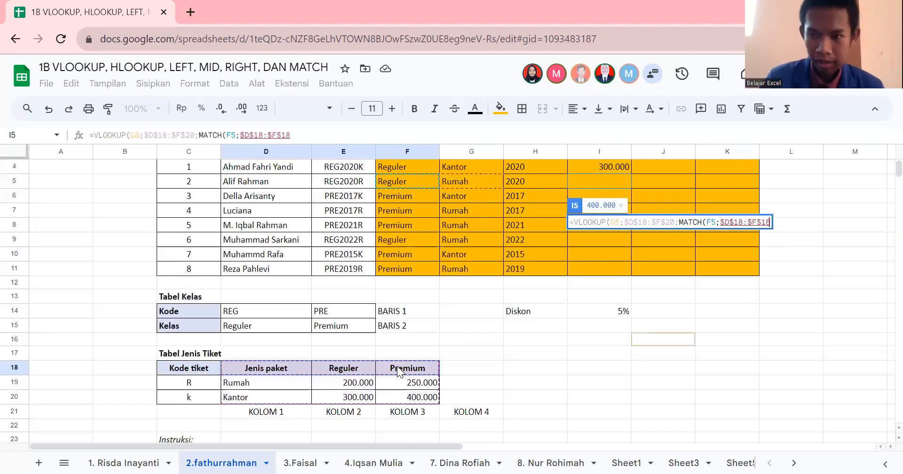
Give the nested MATCH in I5 the exact-match type 0 and close its parenthesis.
{"action": "scroll", "coordinate": [408, 371], "scroll_direction": "up", "scroll_amount": 2}
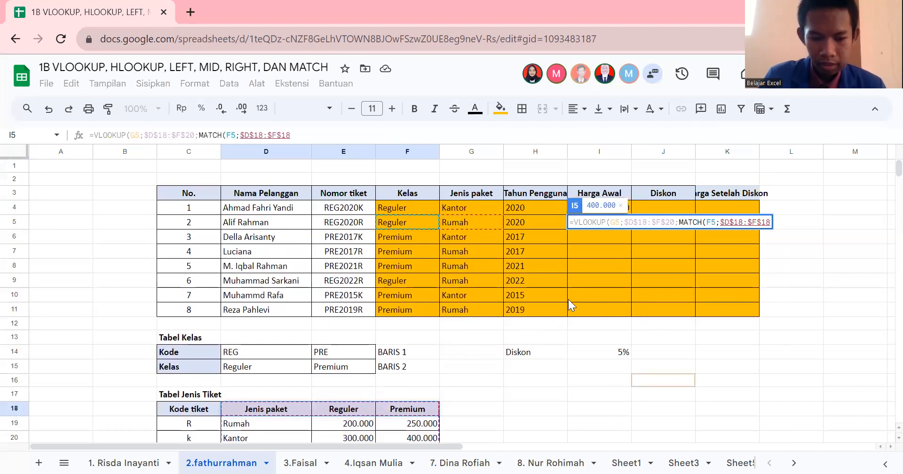
{"action": "type", "text": ";"}
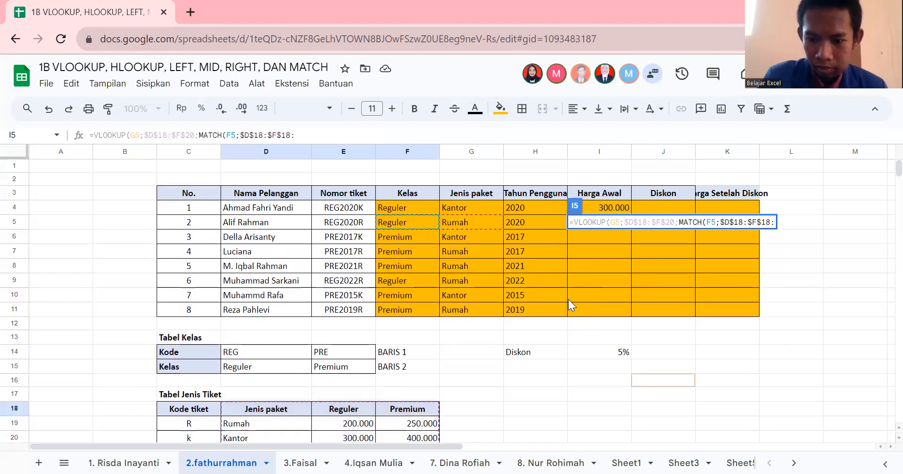
{"action": "key", "text": "BackSpace"}
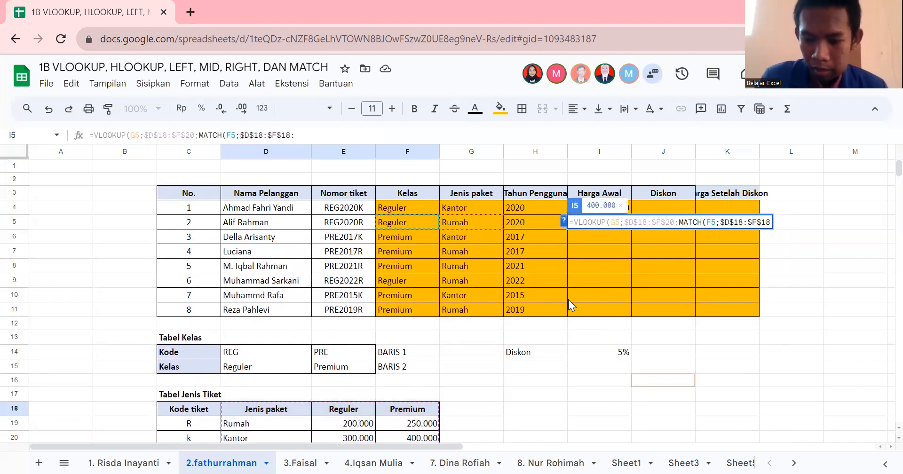
{"action": "type", "text": ";0"}
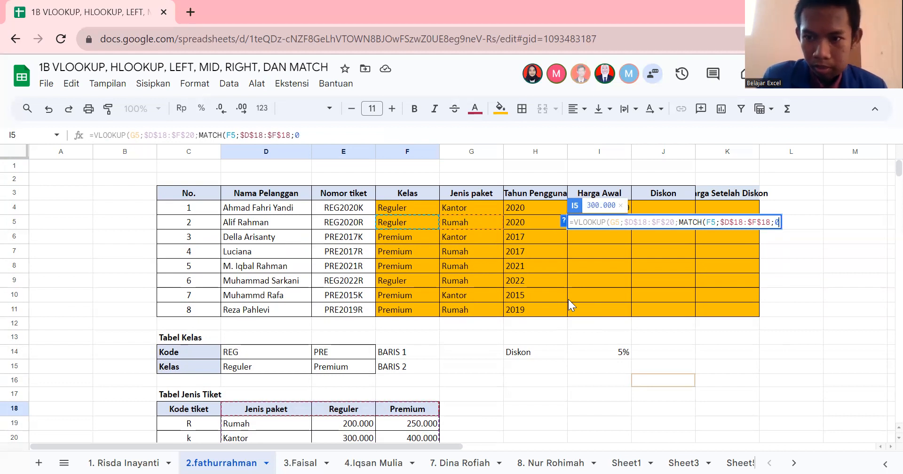
{"action": "type", "text": ")"}
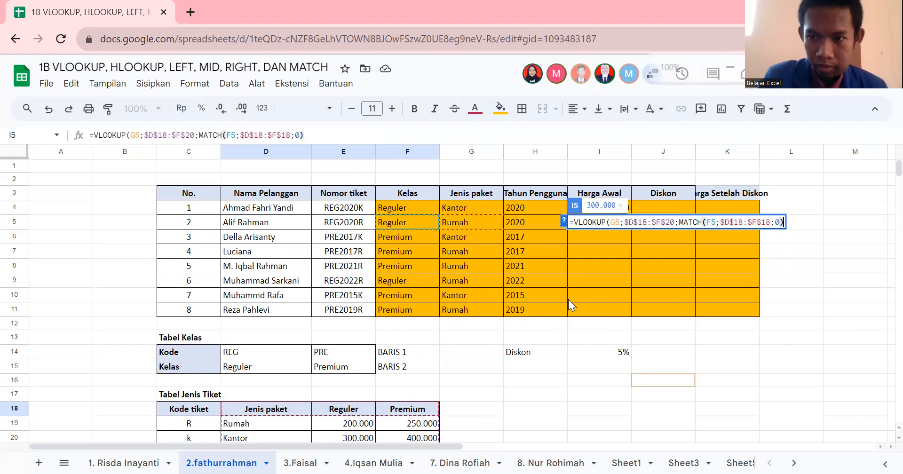
Finish the I5 VLOOKUP after the closed MATCH with exact-match argument 0 and enter the formula.
{"action": "key", "text": "ctrl+plus"}
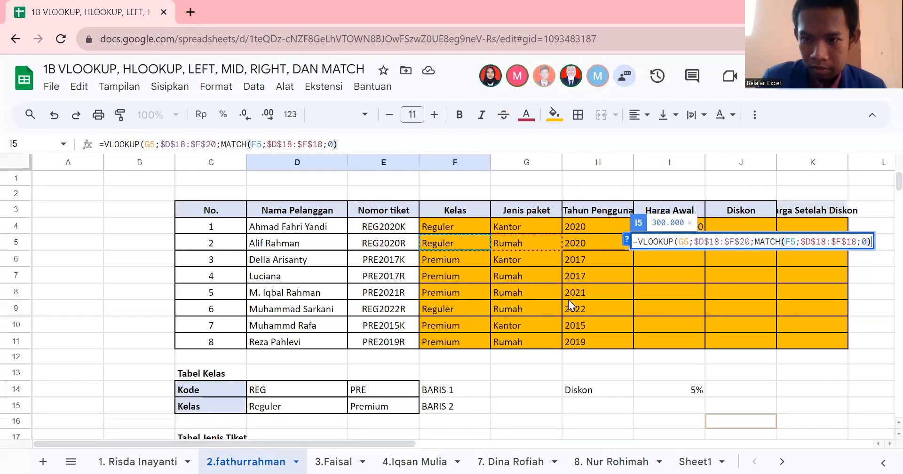
{"action": "key", "text": "BackSpace"}
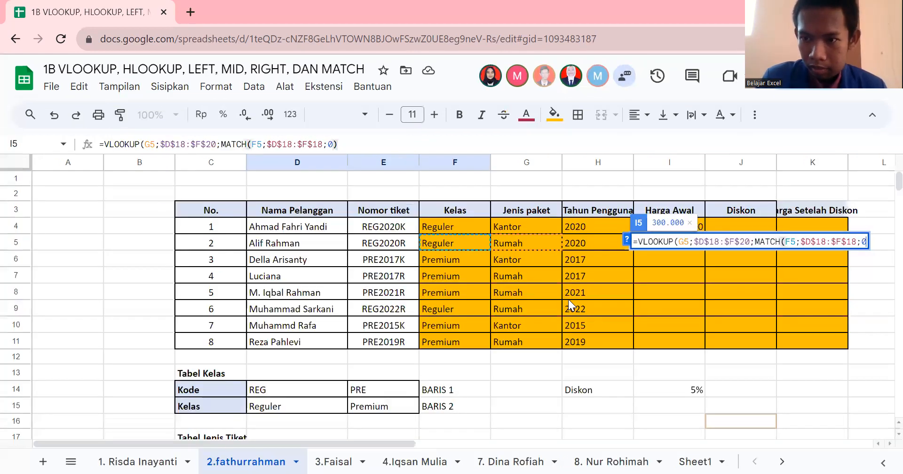
{"action": "type", "text": ")"}
{"action": "type", "text": ")"}
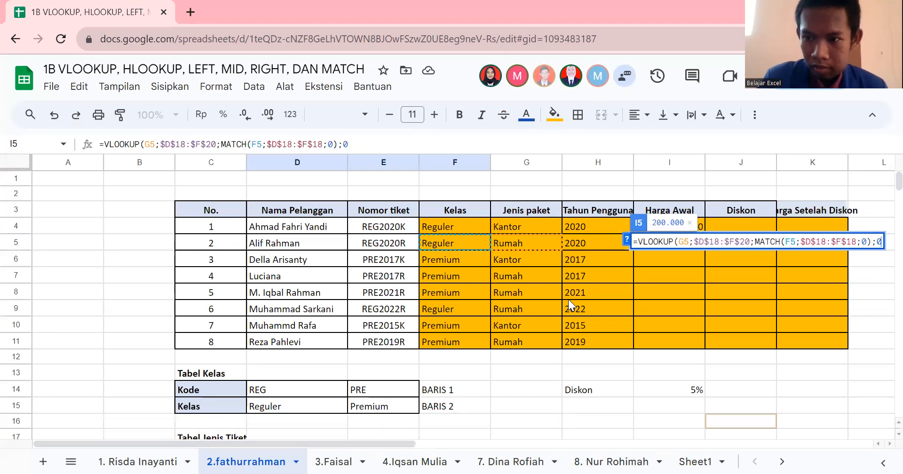
{"action": "key", "text": "Return"}
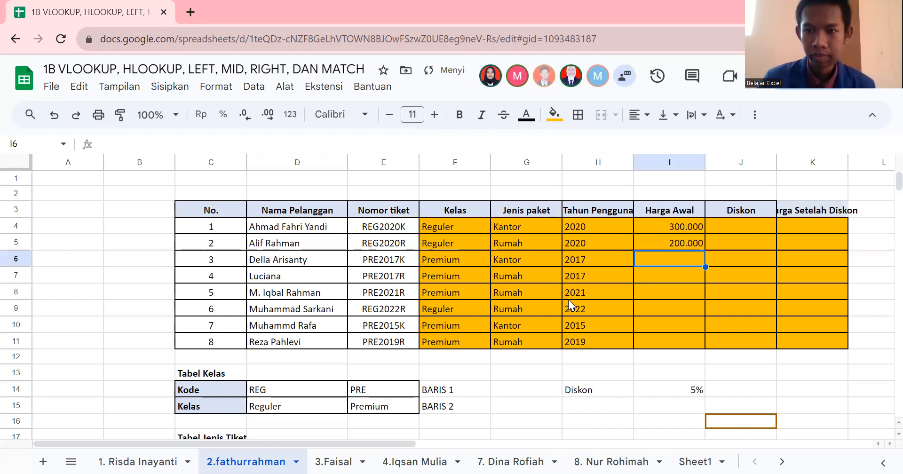
Fill the VLOOKUP and MATCH formula from I5 down the Harga Awal column to I11.
{"action": "left_click_drag", "start_coordinate": [687, 226], "coordinate": [695, 248]}
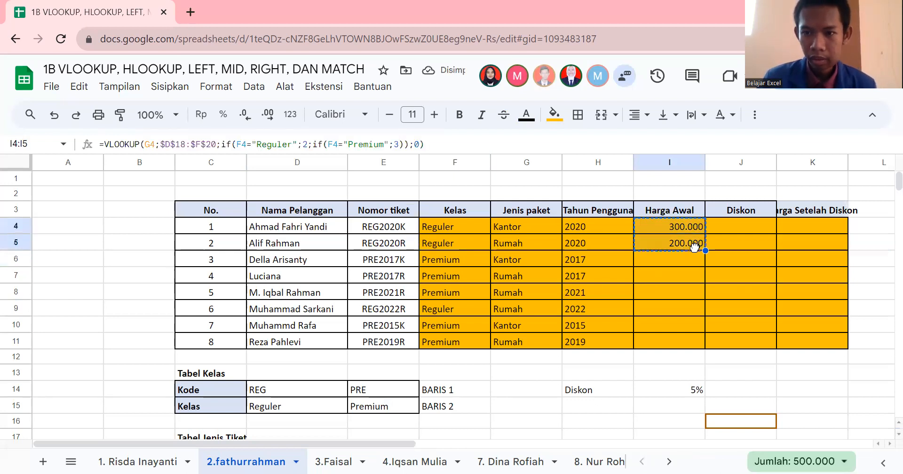
{"action": "left_click", "coordinate": [691, 247]}
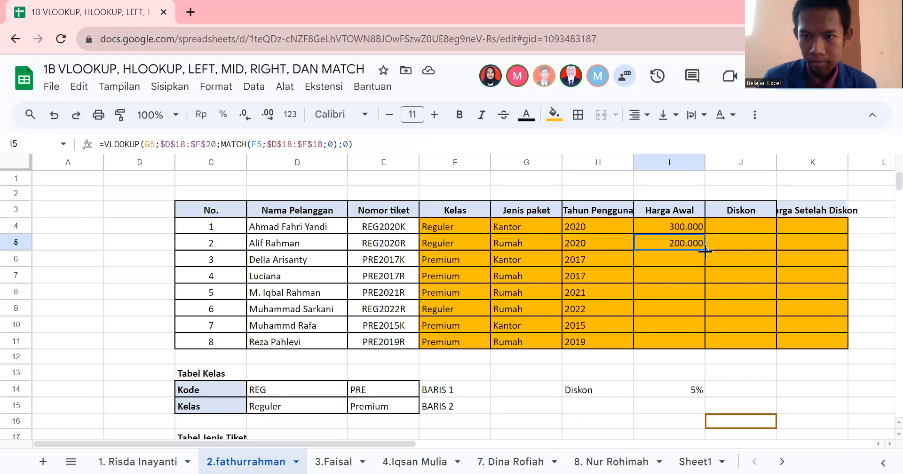
{"action": "left_click_drag", "start_coordinate": [705, 252], "coordinate": [700, 348]}
Calculate Diskon in J4 with =I4*$I$14, using the fixed discount-rate cell, and fill the formula down to J11.
{"action": "left_click", "coordinate": [732, 229]}
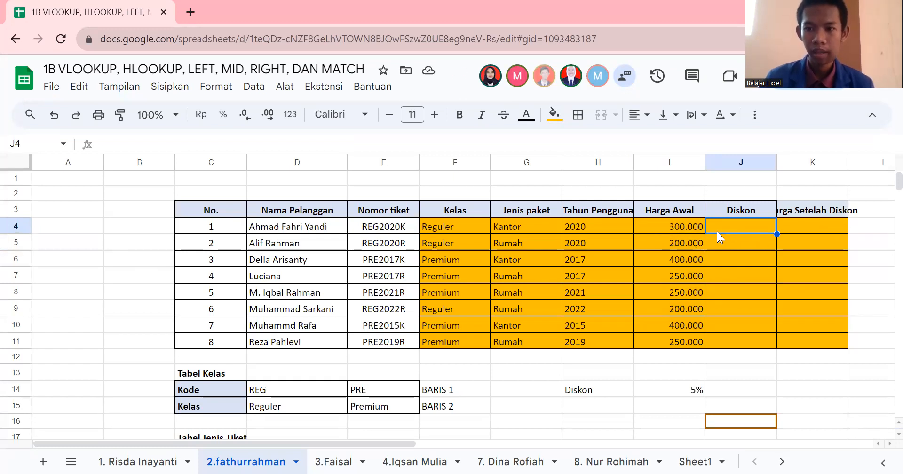
{"action": "left_click", "coordinate": [681, 224]}
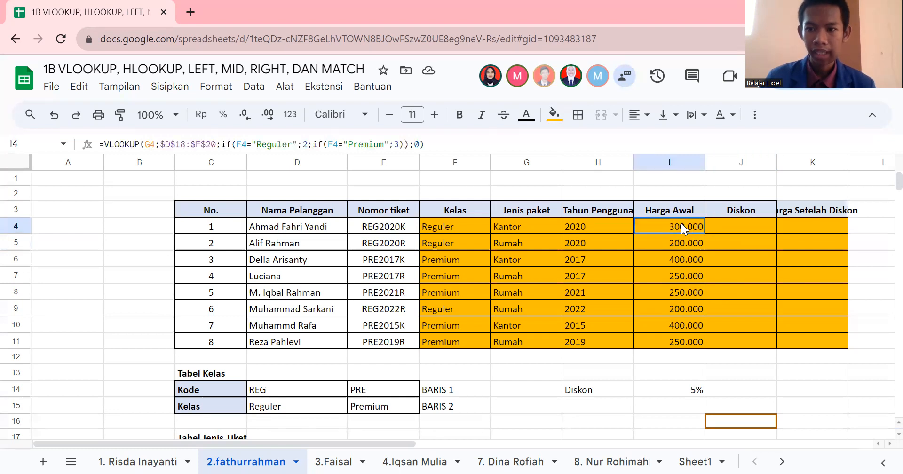
{"action": "left_click", "coordinate": [707, 222]}
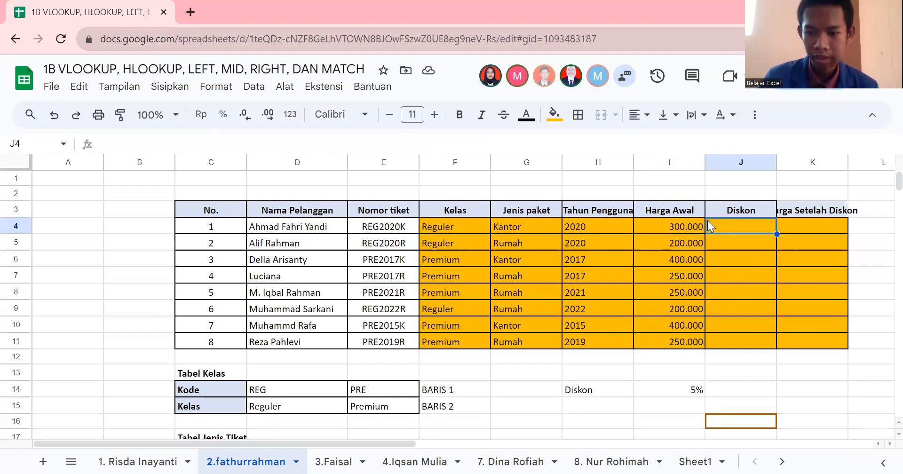
{"action": "type", "text": "="}
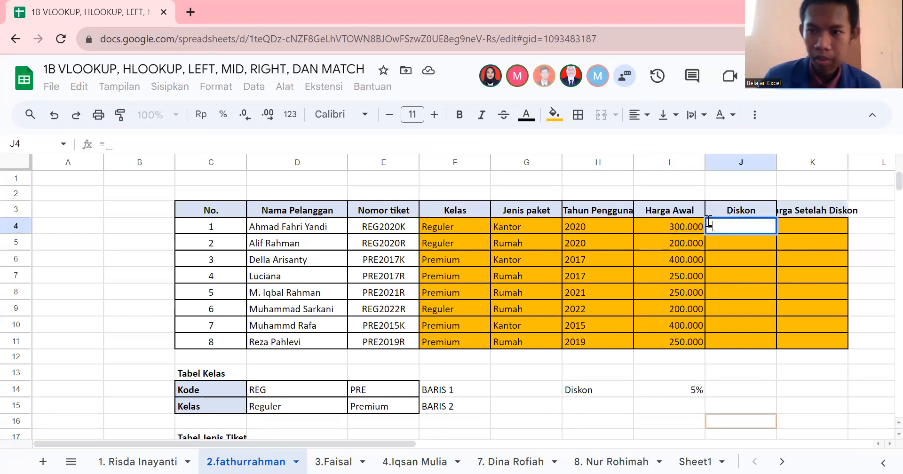
{"action": "left_click", "coordinate": [670, 229]}
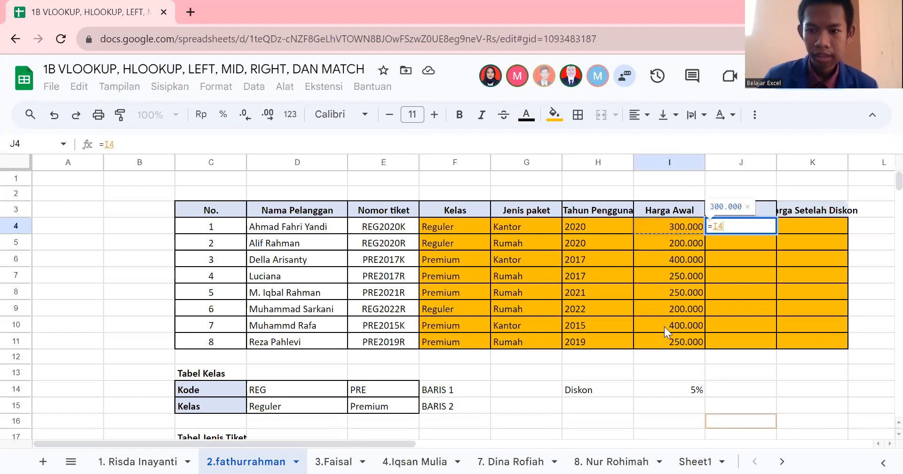
{"action": "type", "text": "*"}
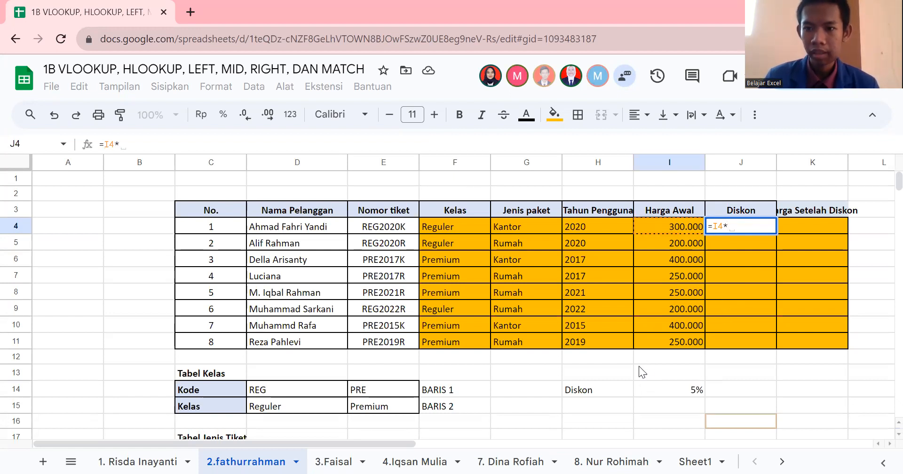
{"action": "left_click", "coordinate": [680, 389]}
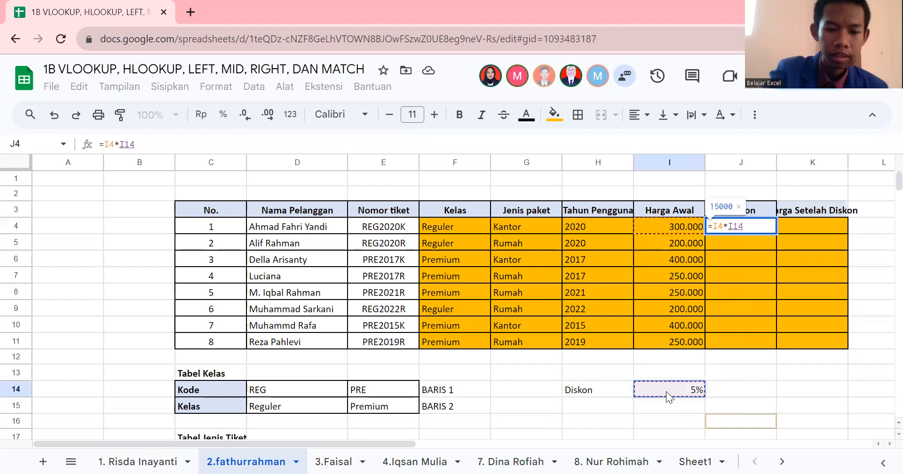
{"action": "key", "text": "F4"}
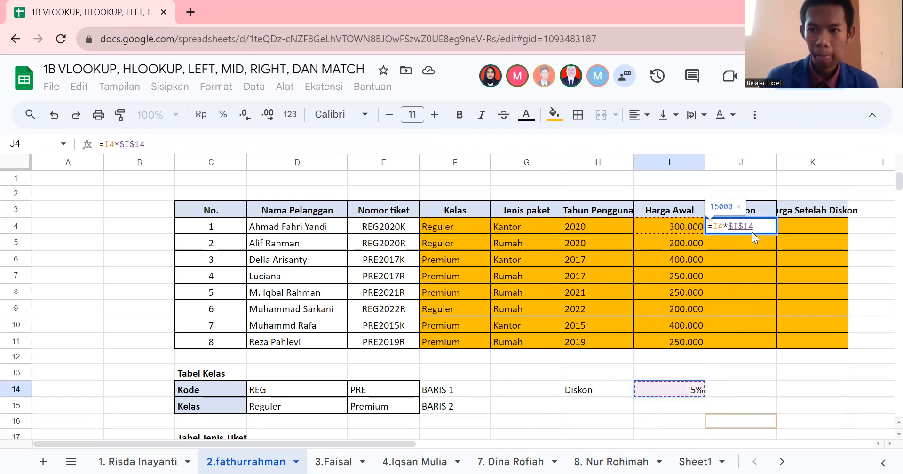
{"action": "key", "text": "Return"}
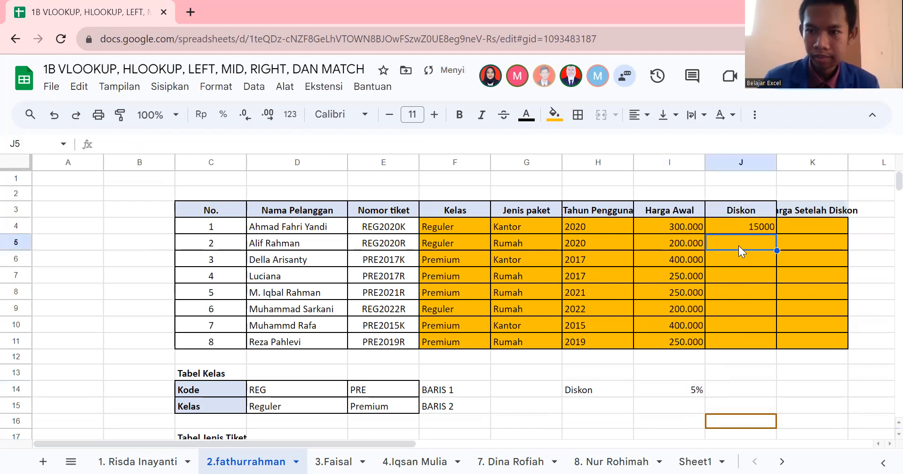
{"action": "left_click", "coordinate": [774, 225]}
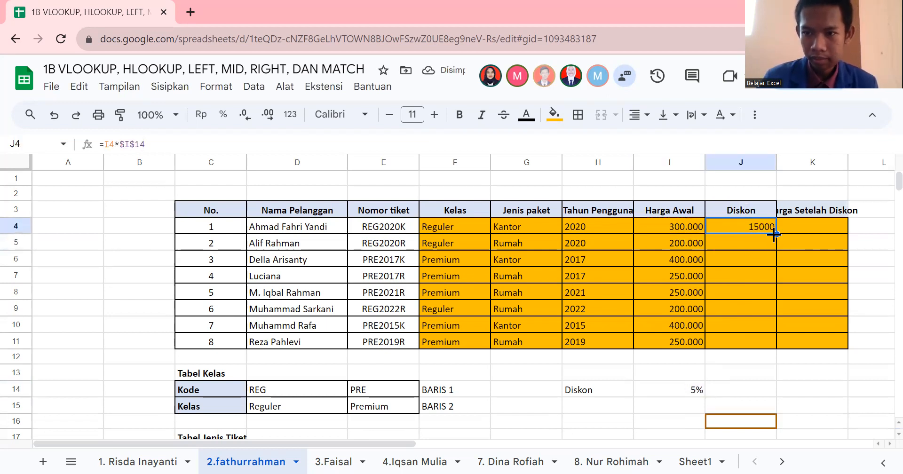
{"action": "left_click_drag", "start_coordinate": [776, 234], "coordinate": [765, 339]}
Calculate Harga Setelah Diskon in K4 by subtracting the discount from the initial price with =I4-J4.
{"action": "left_click", "coordinate": [791, 224]}
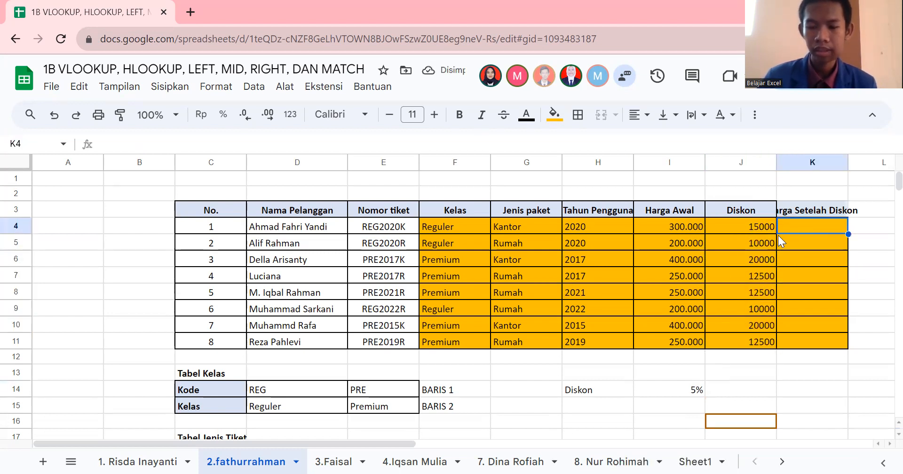
{"action": "type", "text": "="}
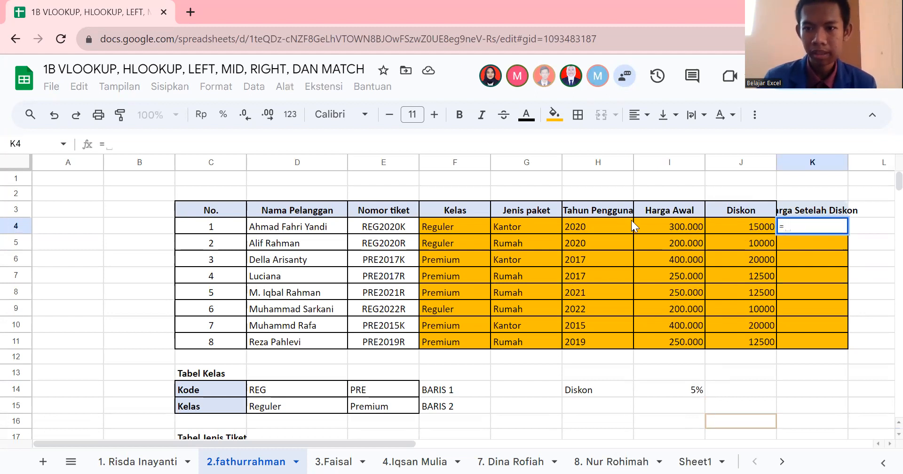
{"action": "left_click", "coordinate": [654, 224]}
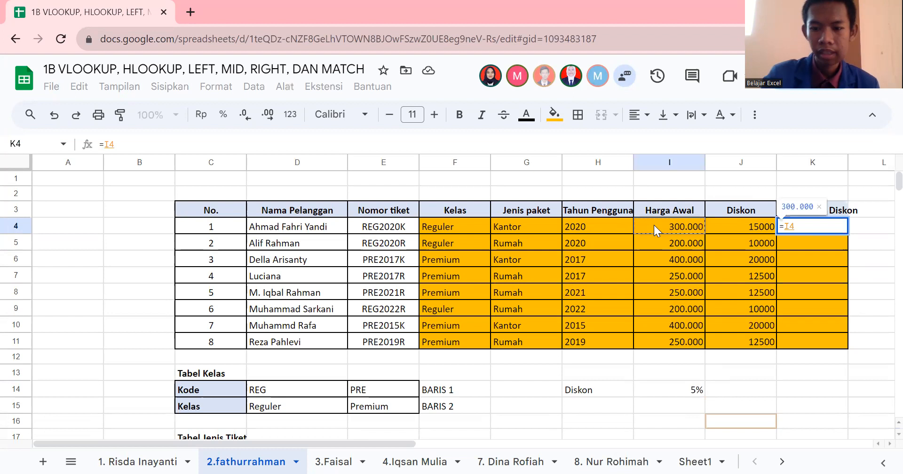
{"action": "type", "text": "-"}
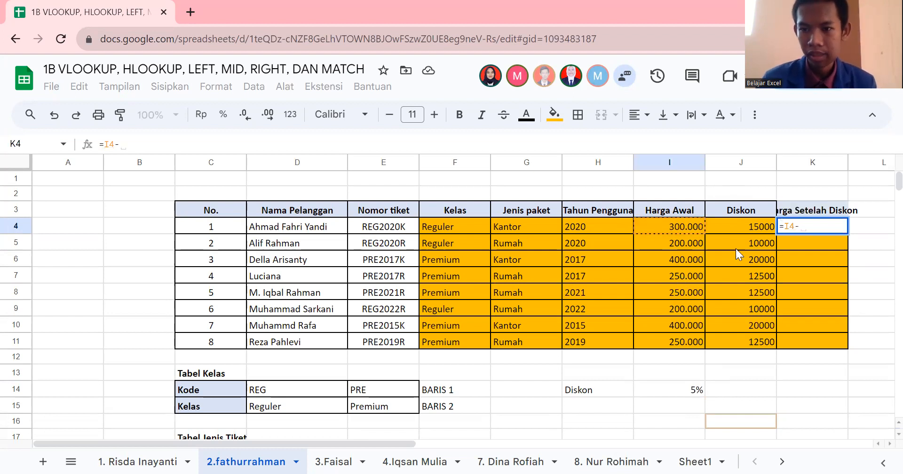
{"action": "left_click", "coordinate": [751, 223]}
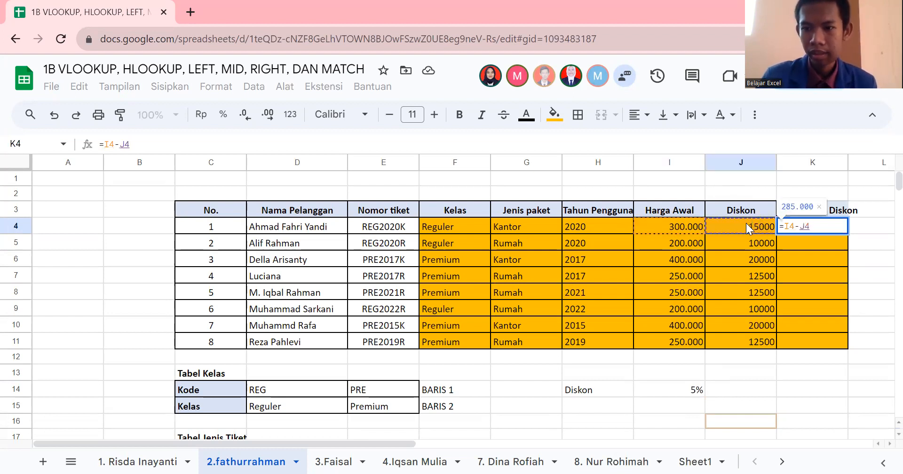
{"action": "key", "text": "Return"}
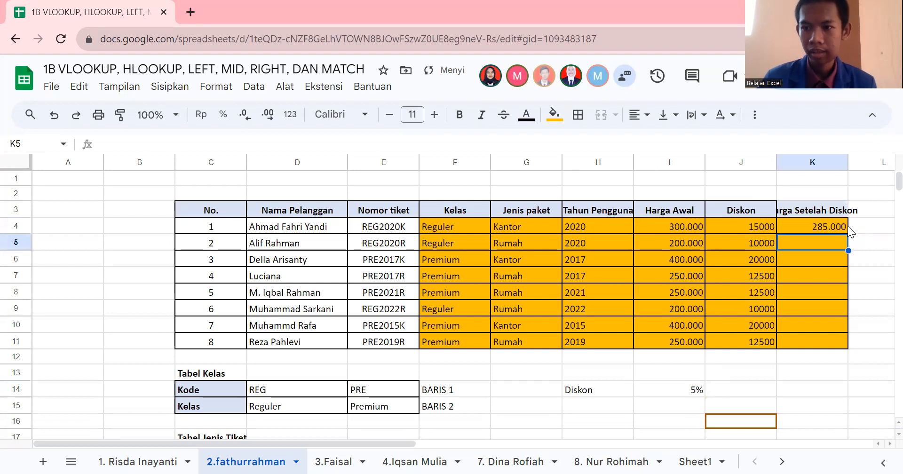
Fill the K4 formula down the Harga Setelah Diskon column to K11.
{"action": "left_click", "coordinate": [842, 213]}
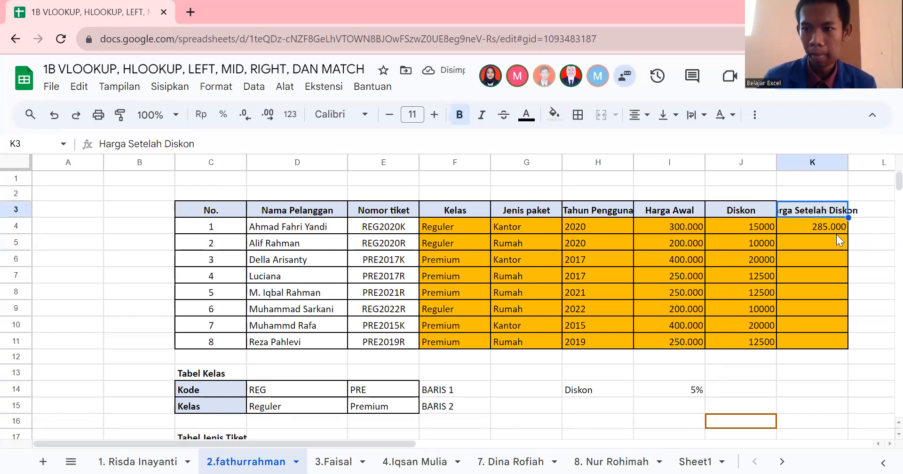
{"action": "left_click", "coordinate": [833, 227]}
{"action": "left_click_drag", "start_coordinate": [848, 234], "coordinate": [846, 336]}
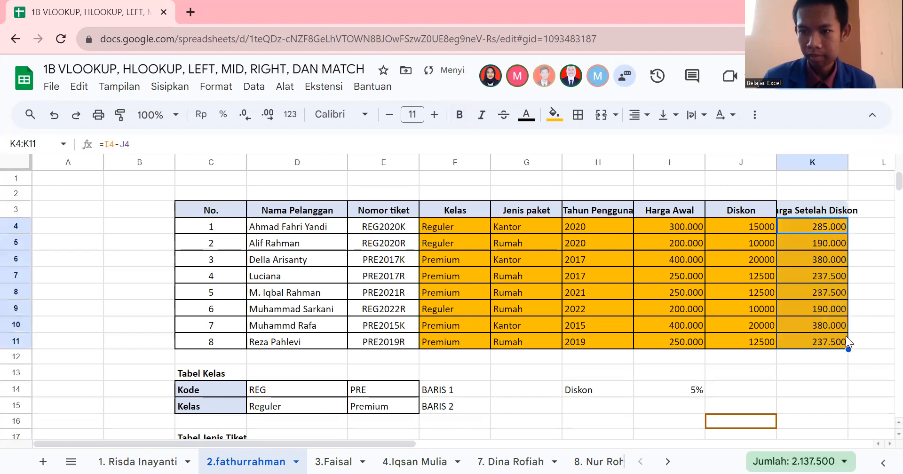